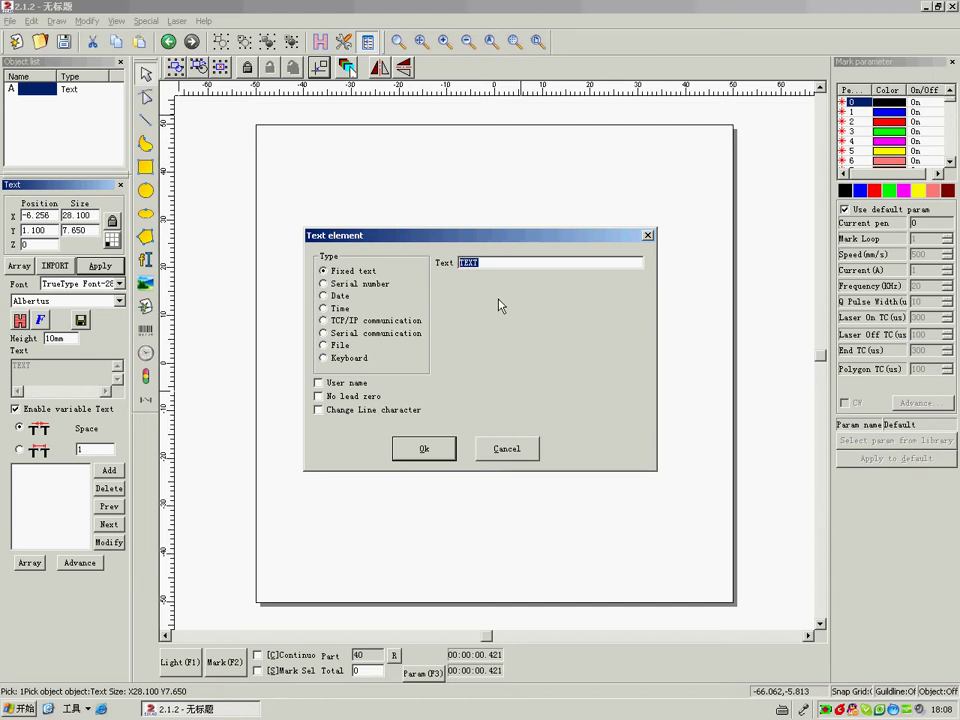
# - Enter "bjjcz" as a fixed text element and apply the Albertus Extra Bold font to the text object
pyautogui.write('bjjcz')
pyautogui.click(421, 450)
pyautogui.click(120, 301)
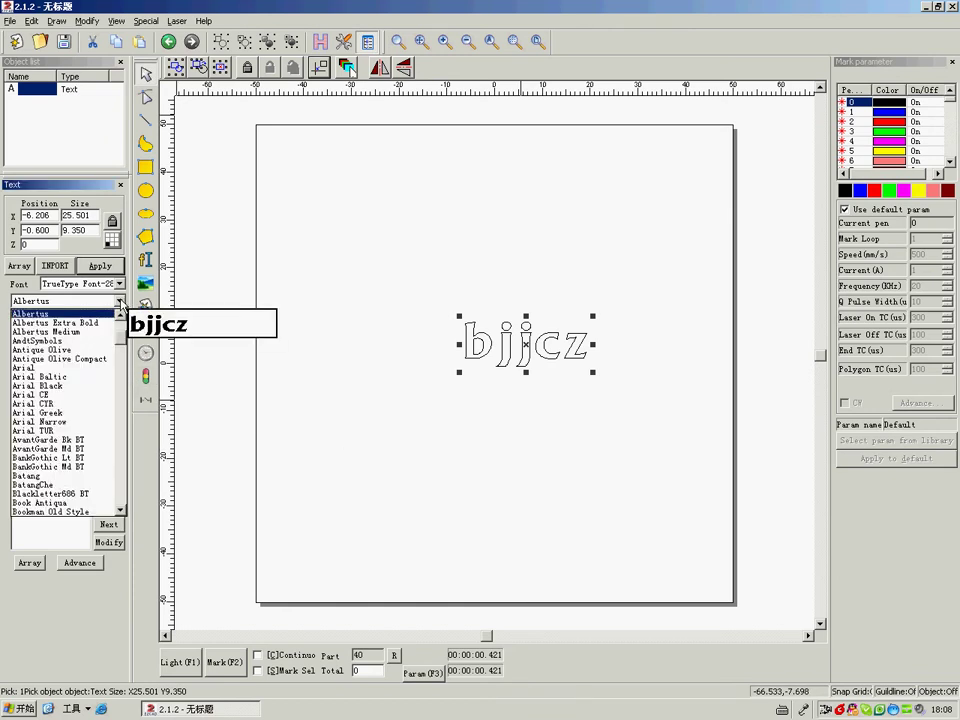
pyautogui.click(63, 323)
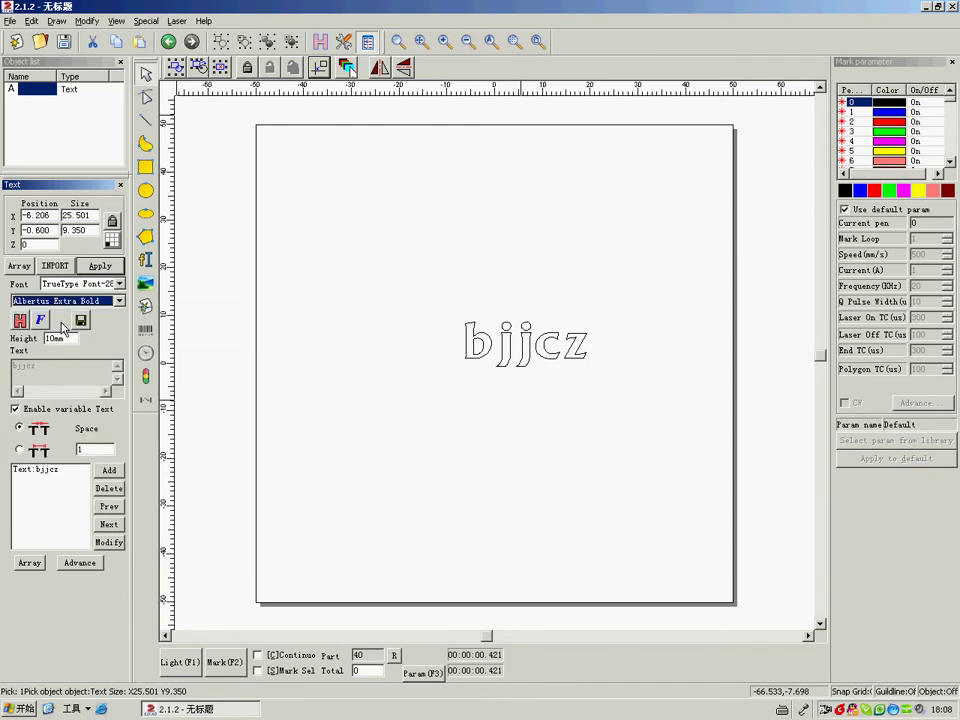
pyautogui.click(100, 267)
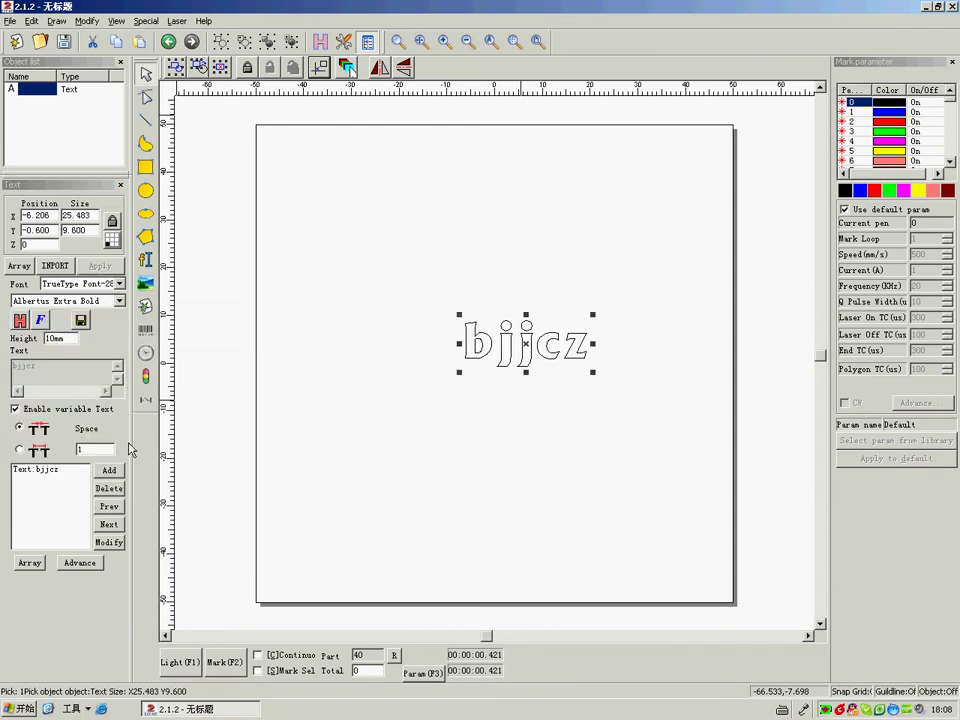
# - Run the laser marking of the fixed text three times
pyautogui.click(225, 663)
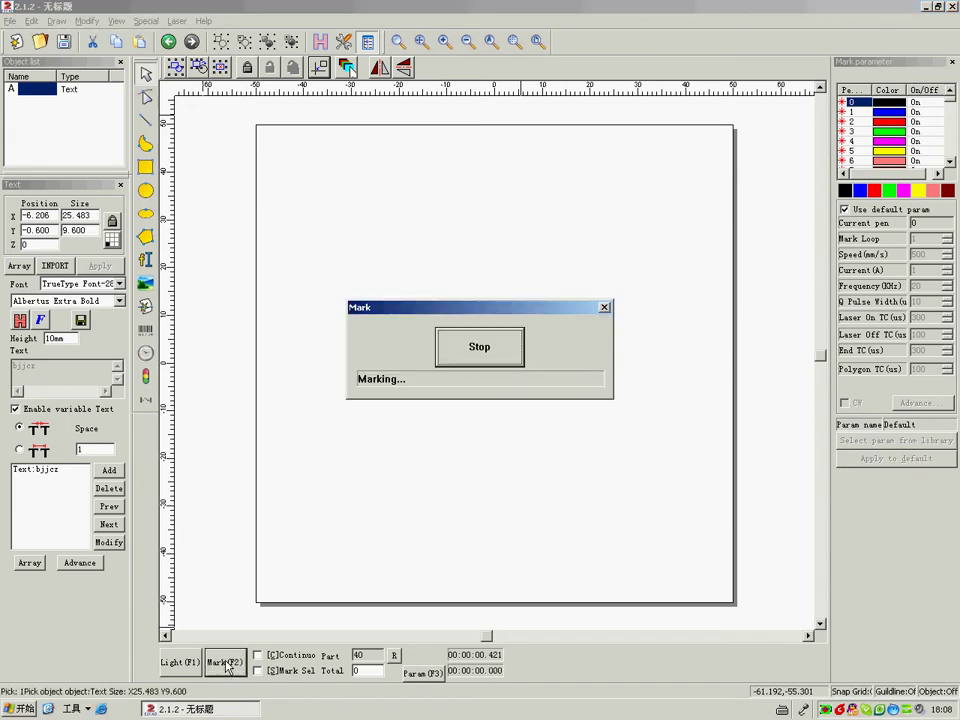
pyautogui.click(226, 663)
pyautogui.click(226, 663)
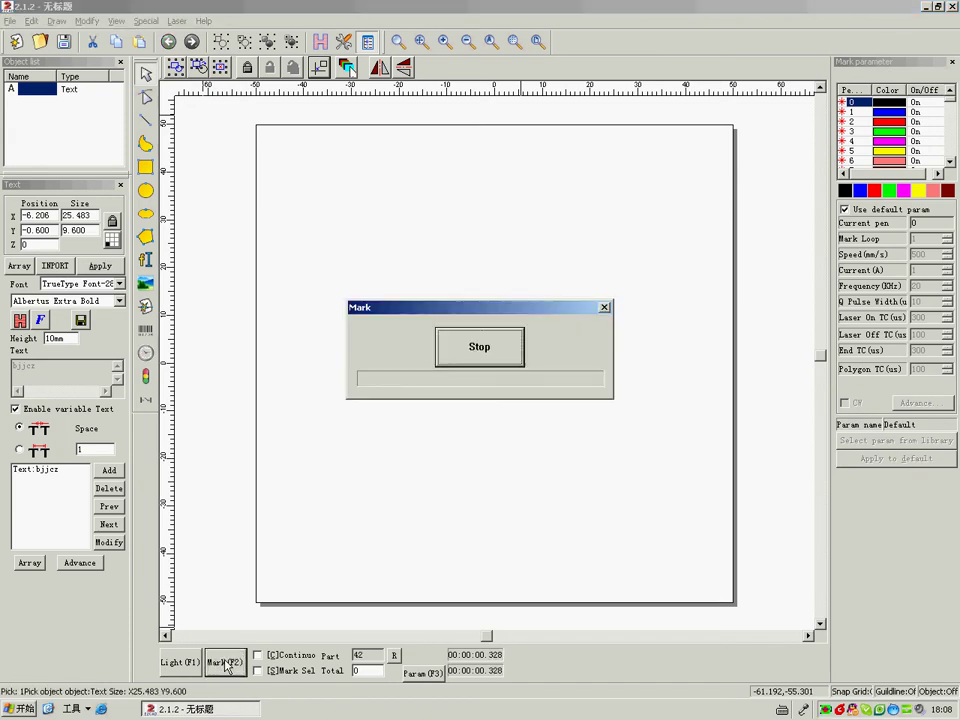
# - Add a serial number element with a limit of 9999 after the fixed text, keeping start 0000, increment 1 and Dec mode
pyautogui.click(109, 470)
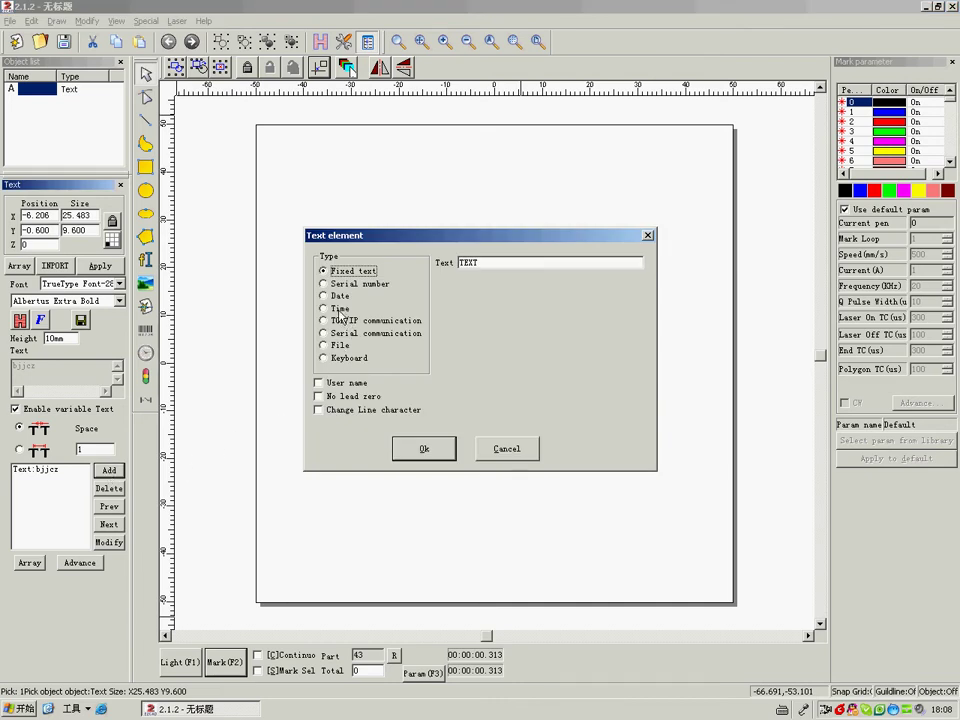
pyautogui.click(322, 284)
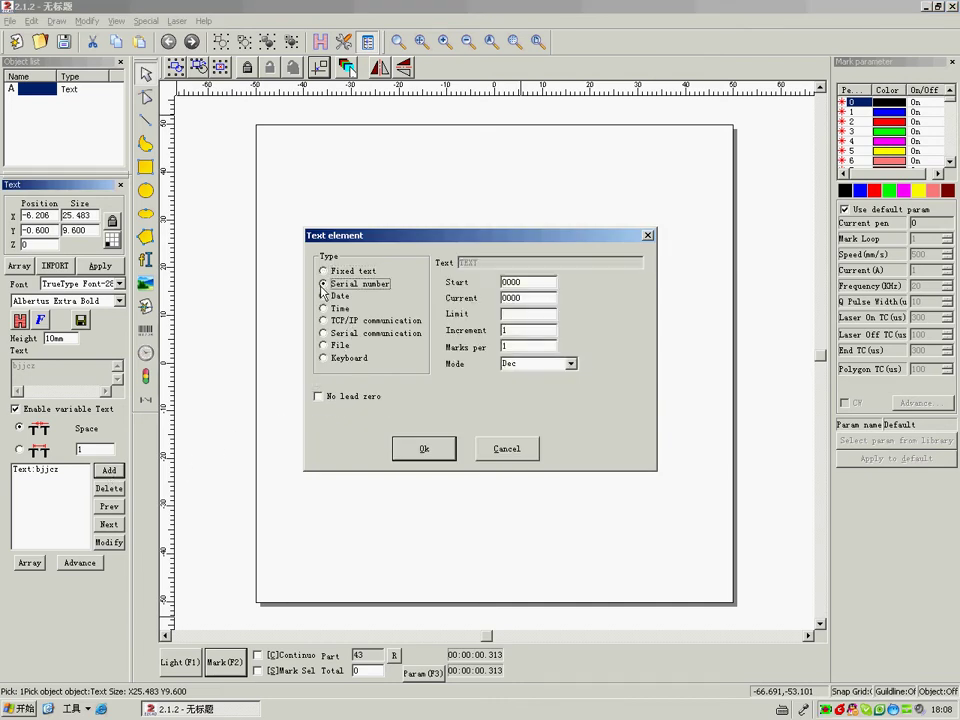
pyautogui.doubleClick(528, 299)
pyautogui.click(520, 316)
pyautogui.write('9999')
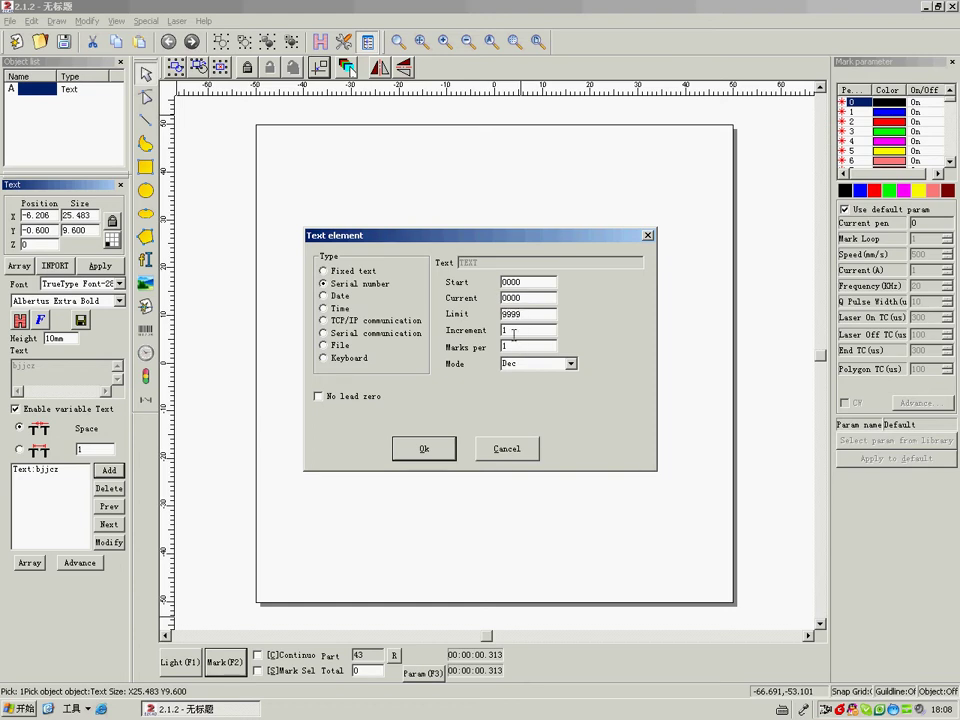
pyautogui.press('Tab')
pyautogui.press('Tab')
pyautogui.click(424, 448)
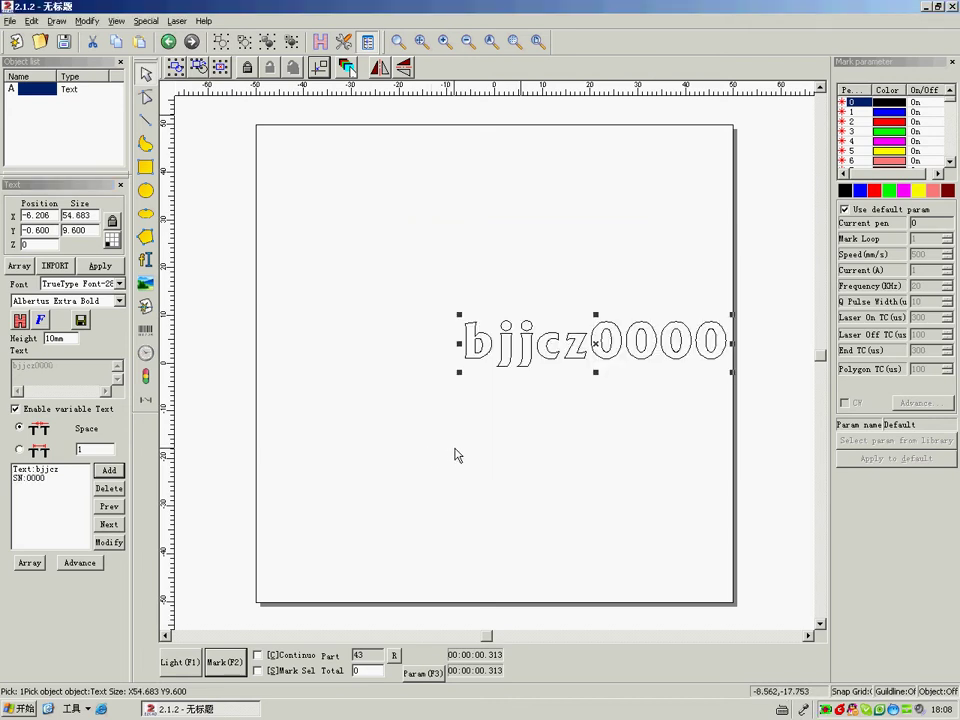
# - Centre the text on the workspace origin and mark it five times in a row to advance the serial number
pyautogui.click(238, 68)
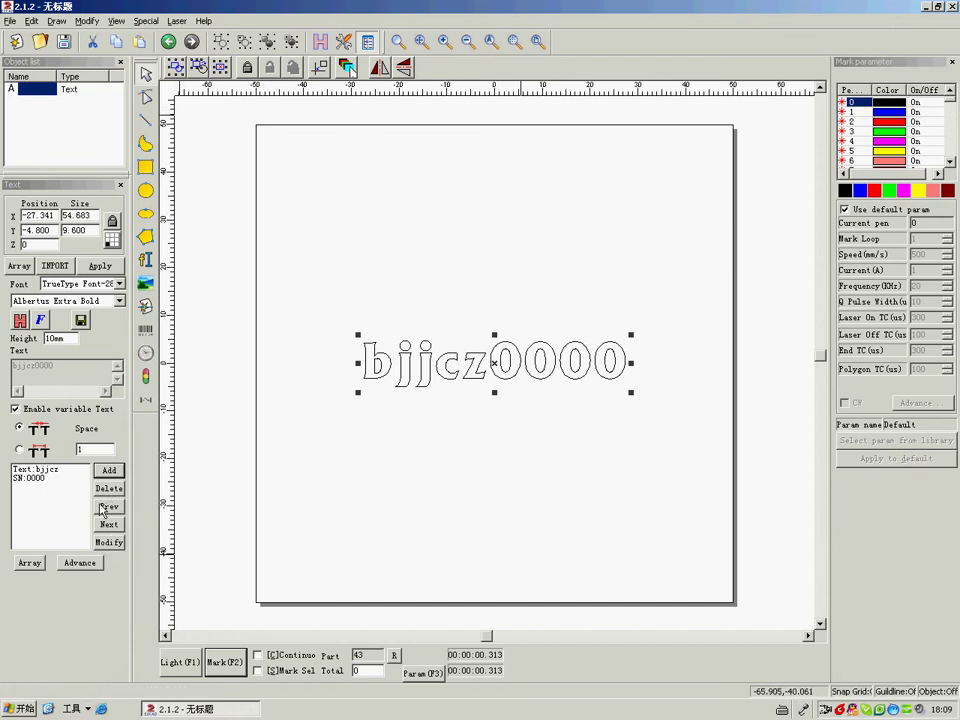
pyautogui.click(224, 668)
pyautogui.click(224, 668)
pyautogui.click(224, 668)
pyautogui.click(224, 668)
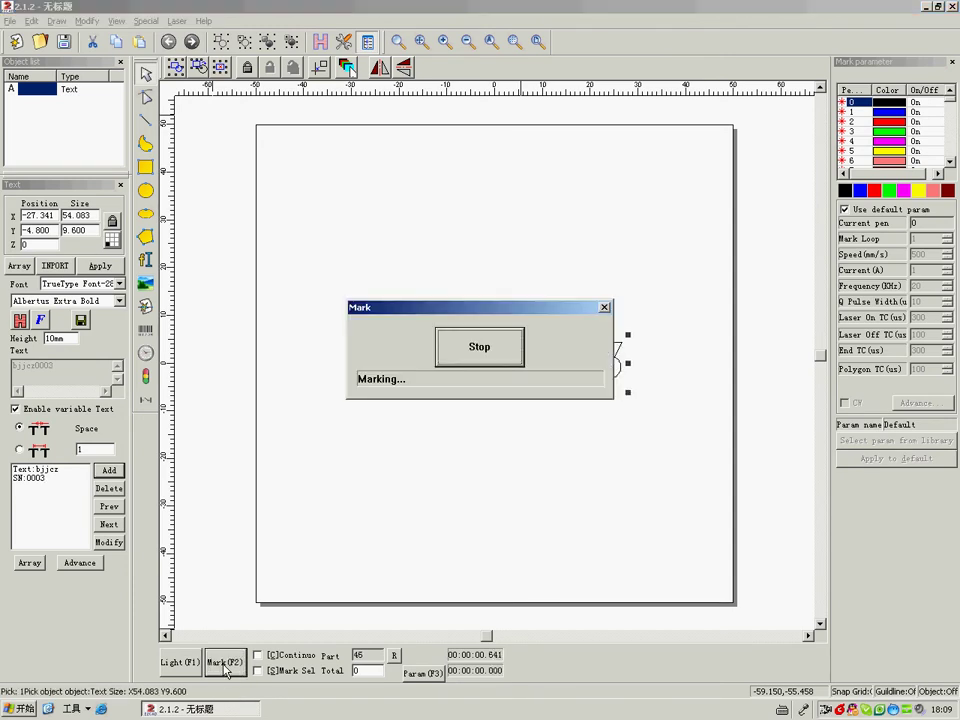
pyautogui.click(224, 668)
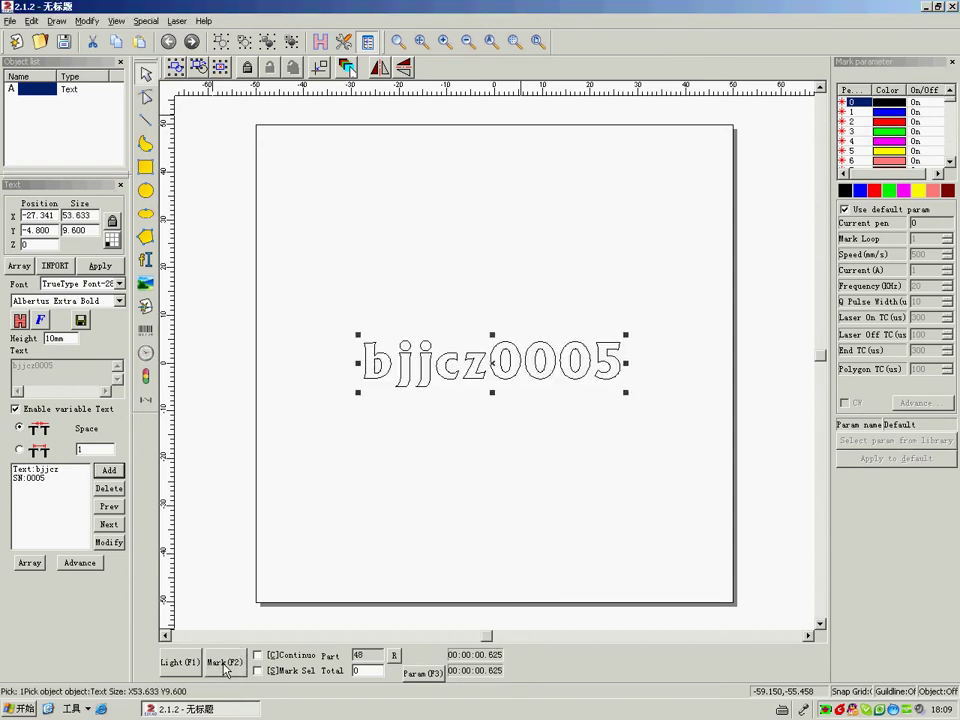
# - Modify the serial number element to use the No lead zero option
pyautogui.click(33, 478)
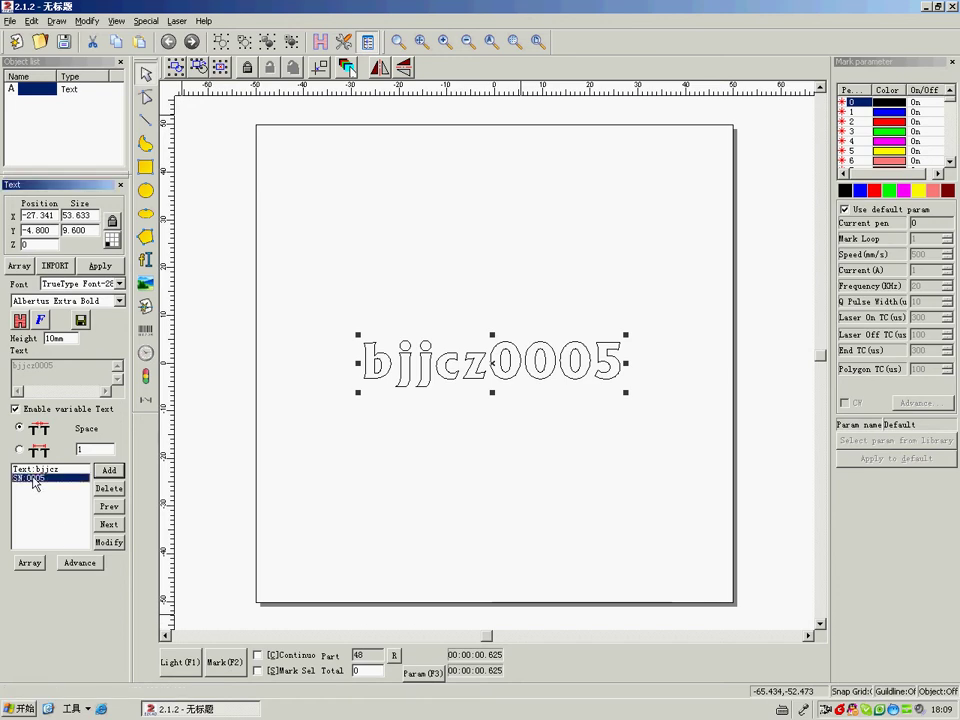
pyautogui.click(108, 542)
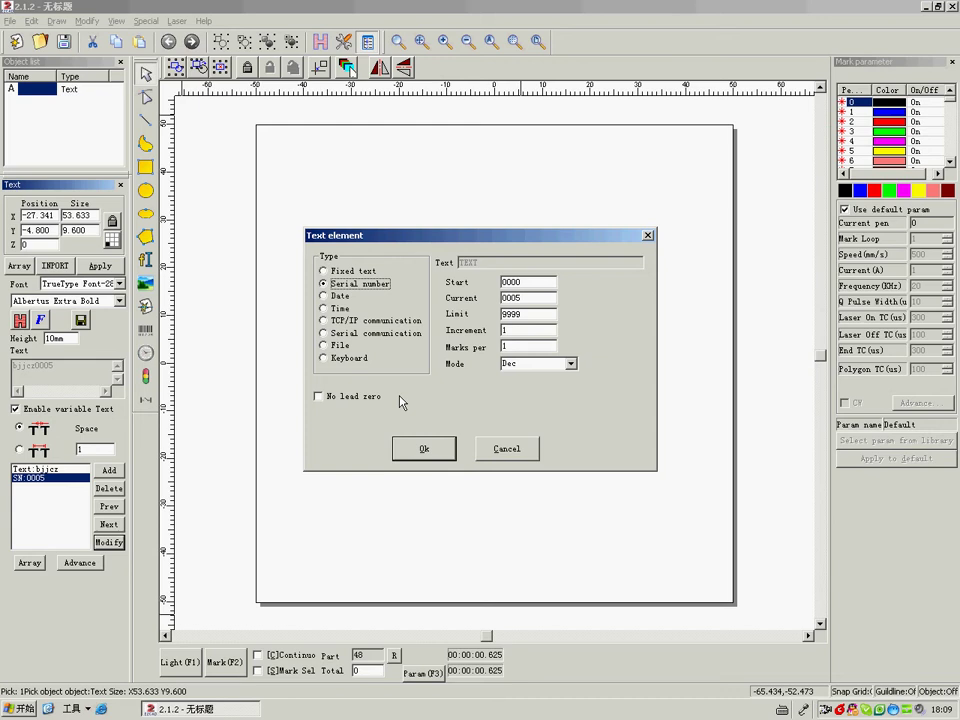
pyautogui.click(330, 398)
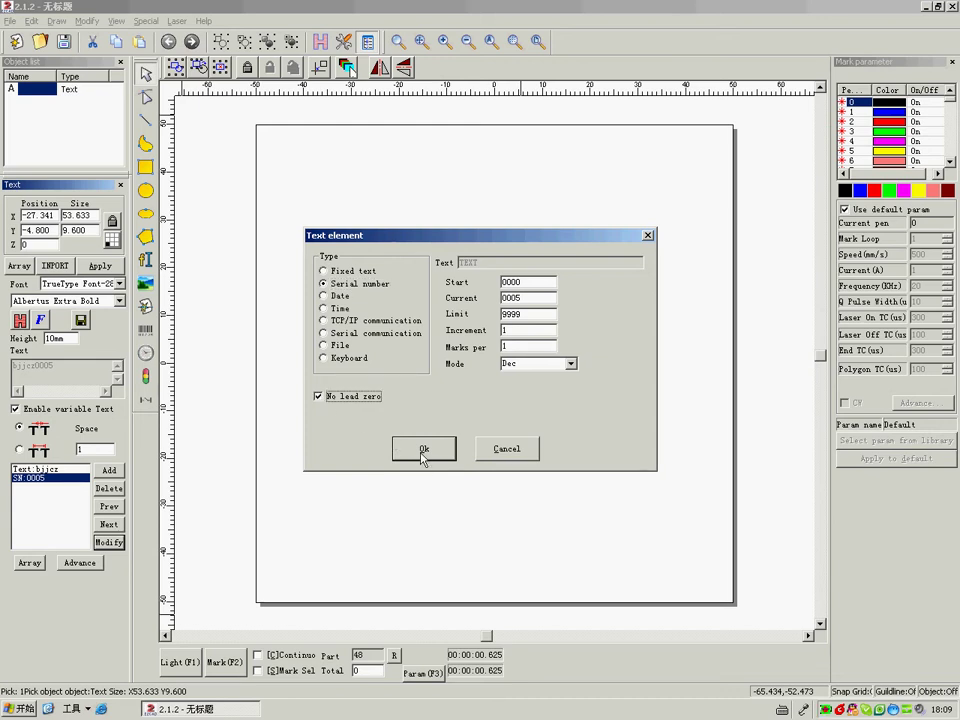
pyautogui.click(422, 448)
# - Mark the text three times with the leading zeros suppressed
pyautogui.click(225, 663)
pyautogui.click(227, 664)
pyautogui.click(227, 664)
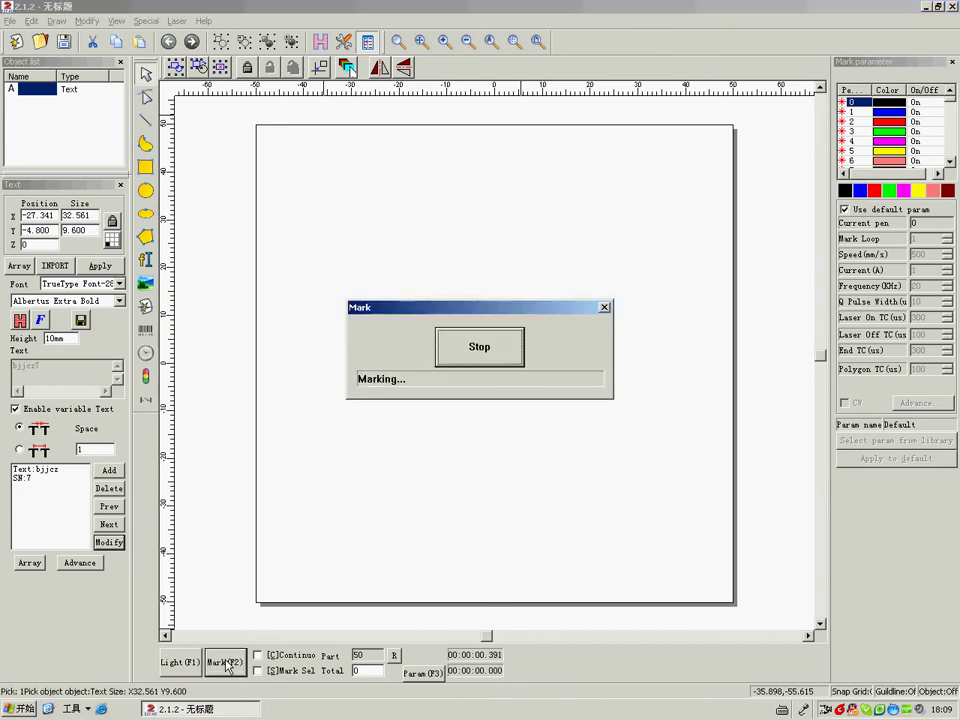
# - Modify the serial number element to turn off the No lead zero option
pyautogui.click(35, 469)
pyautogui.click(101, 528)
pyautogui.click(108, 543)
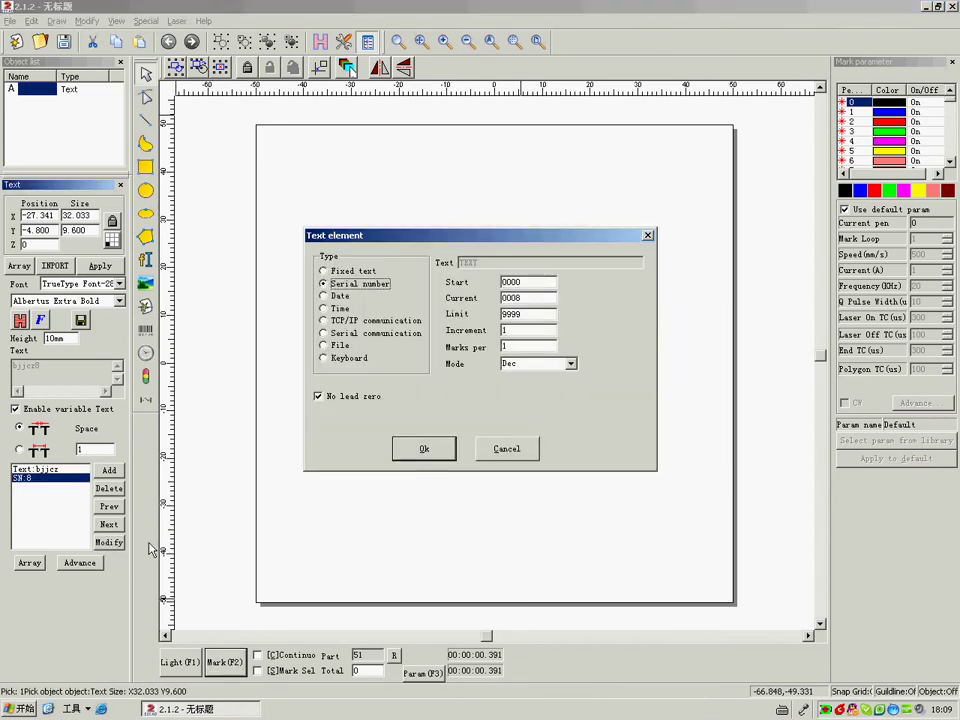
pyautogui.click(319, 397)
pyautogui.click(405, 448)
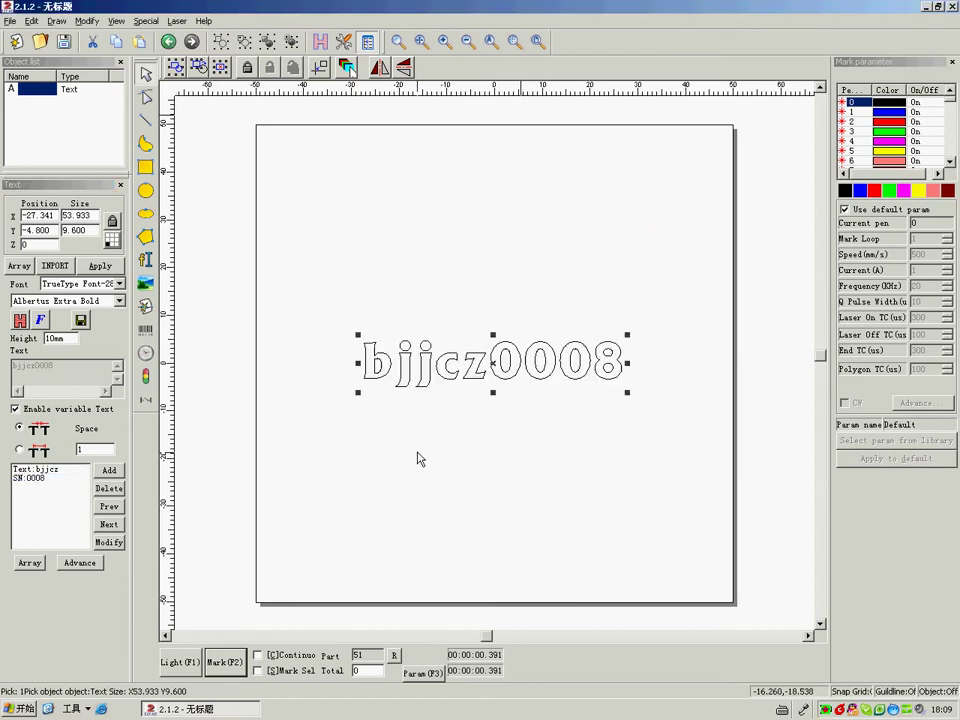
# - Mark the text three more times with the leading zeros restored
pyautogui.click(225, 662)
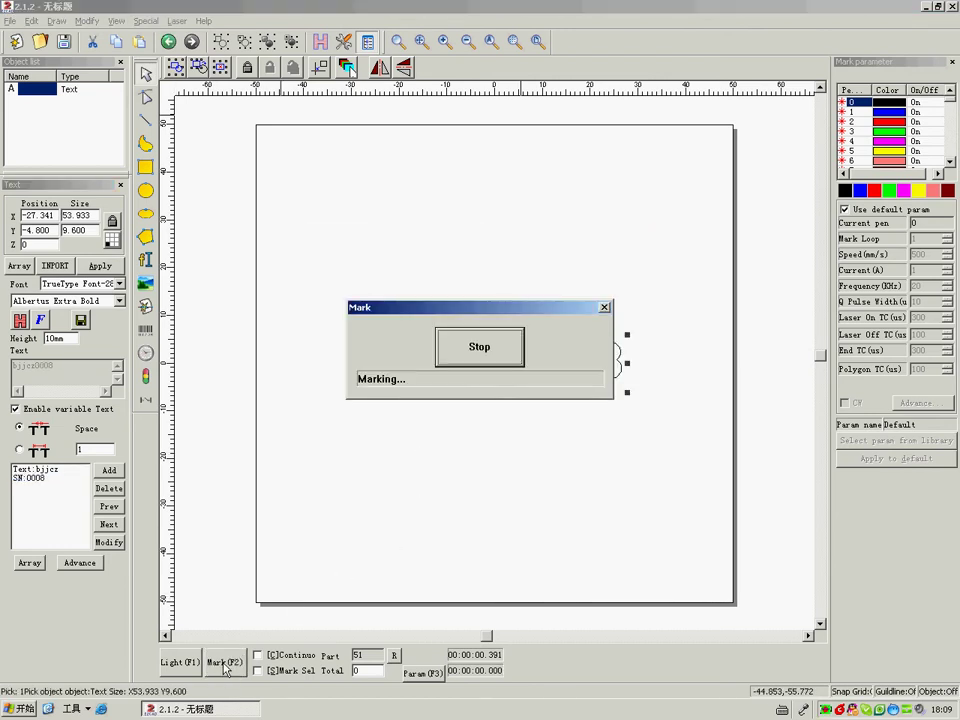
pyautogui.click(225, 664)
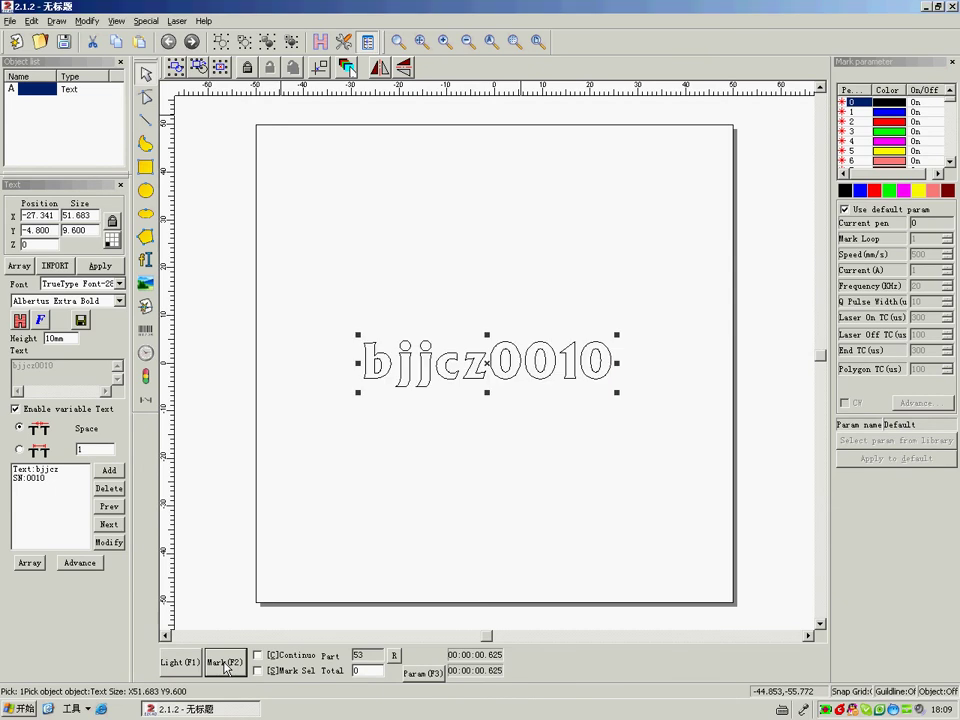
pyautogui.click(225, 664)
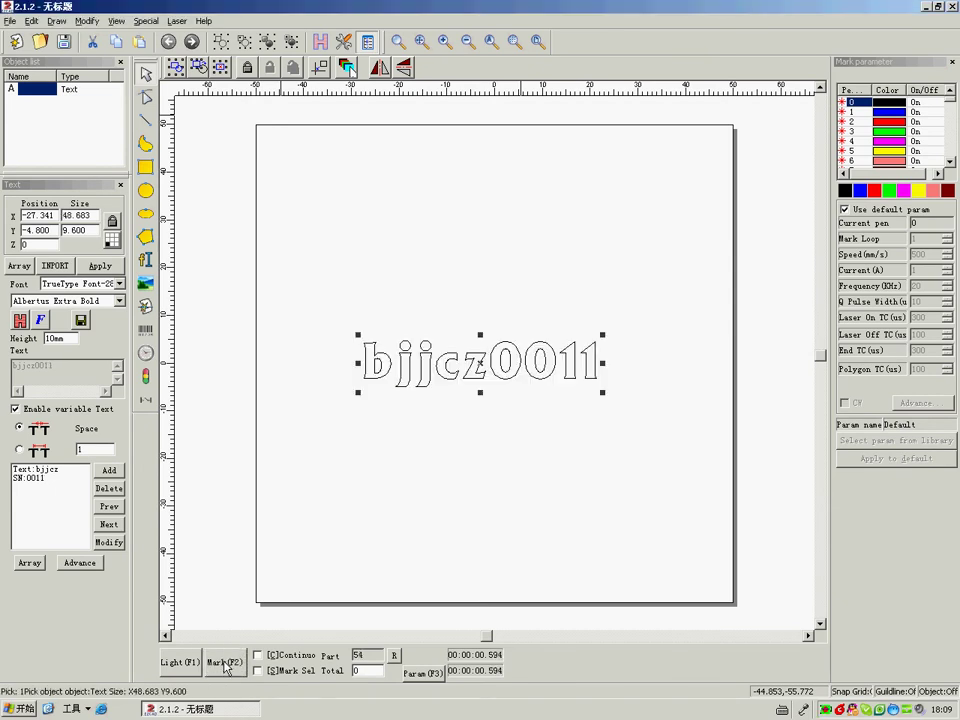
# - Add a Change Line character element and move it between the fixed text and the serial number
pyautogui.click(109, 472)
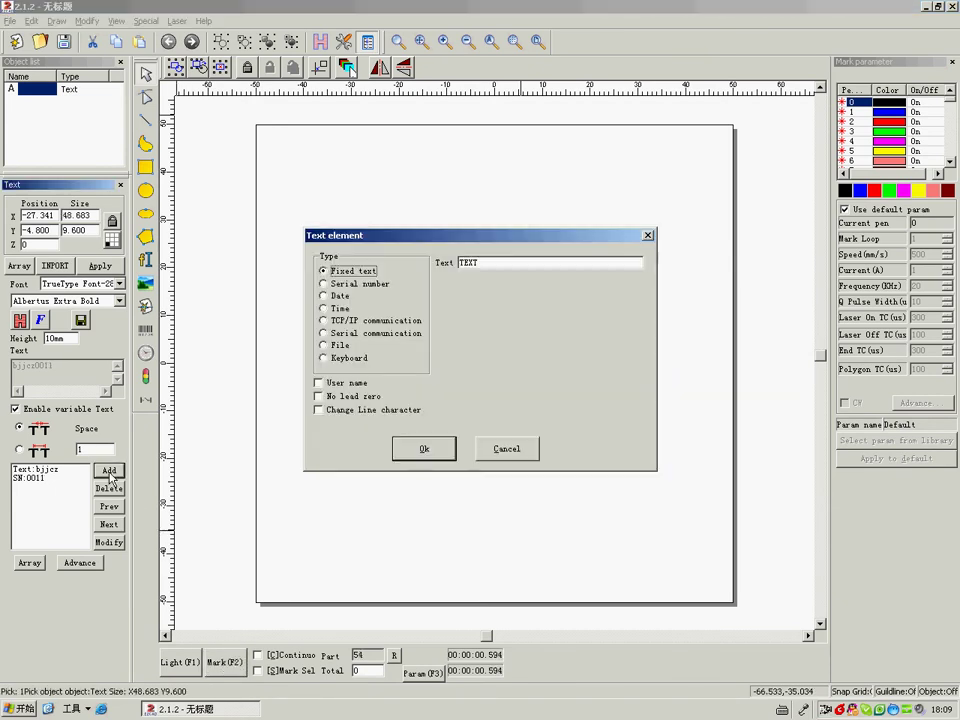
pyautogui.click(319, 410)
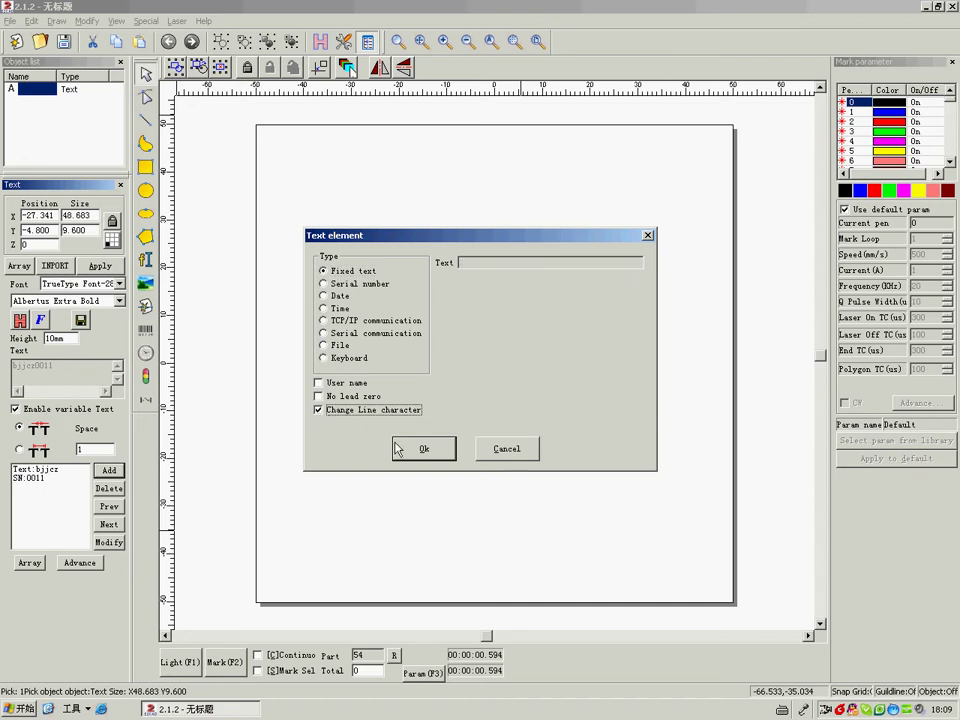
pyautogui.click(424, 449)
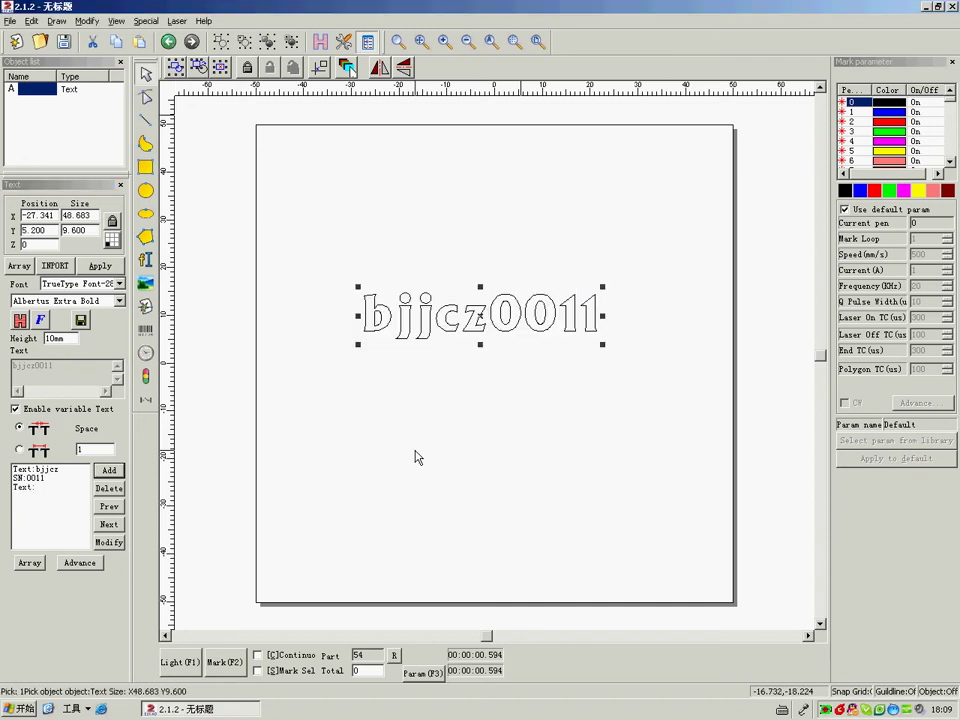
pyautogui.click(28, 488)
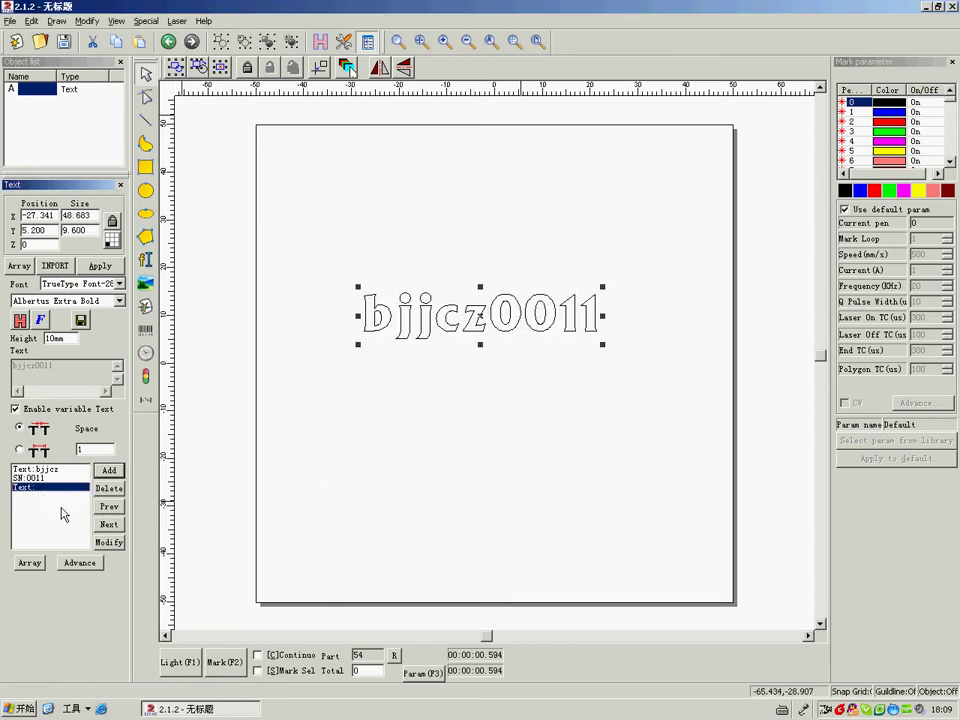
pyautogui.click(113, 508)
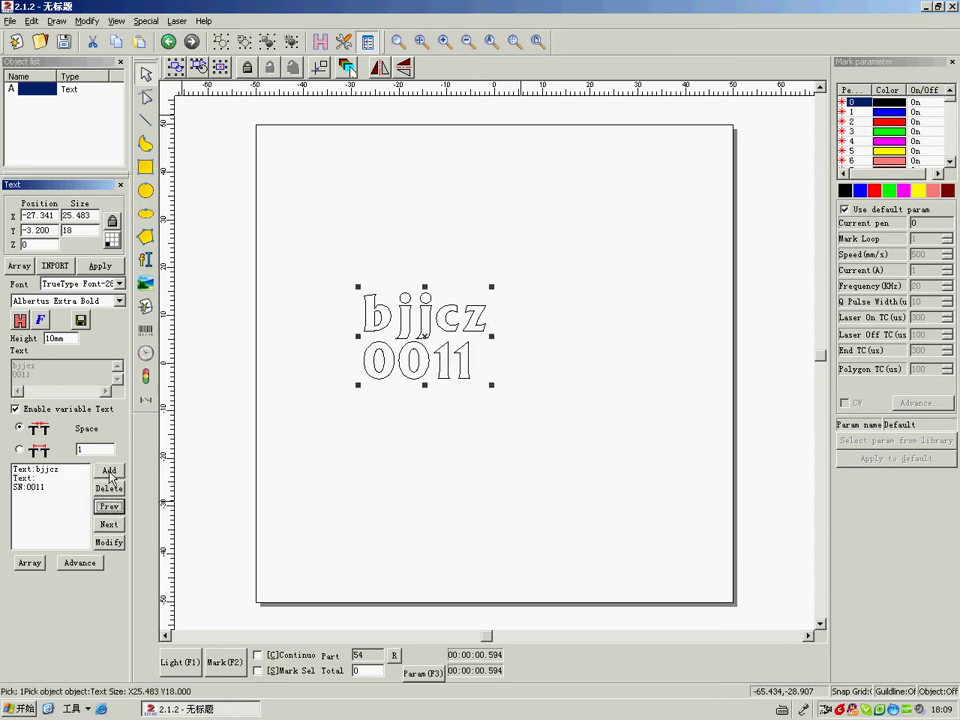
# - Add a second Change Line character element after the serial number
pyautogui.click(110, 472)
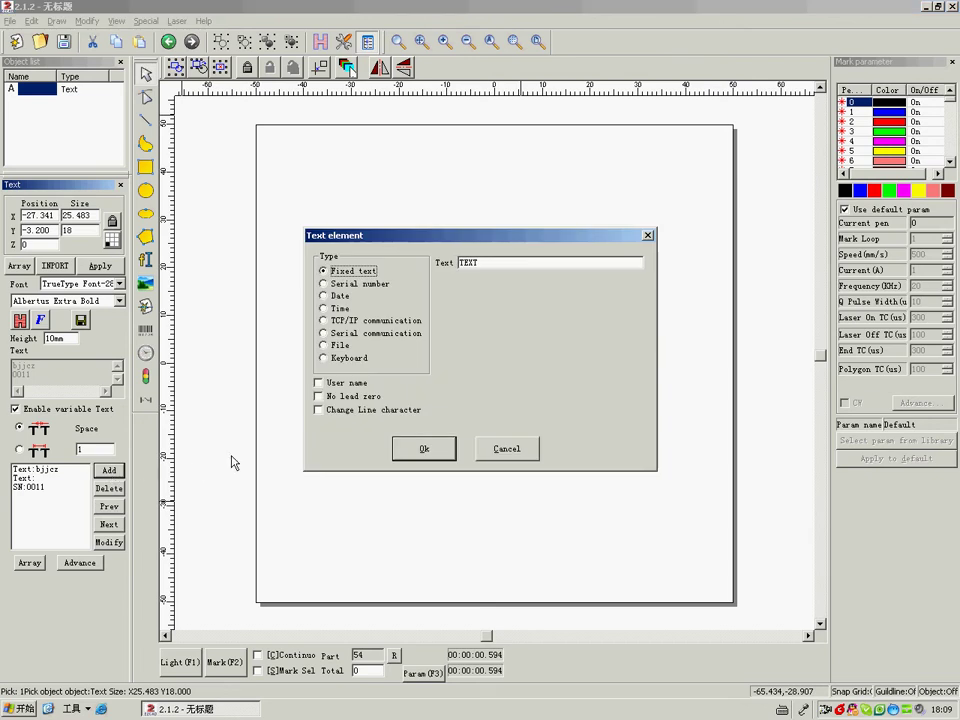
pyautogui.click(319, 411)
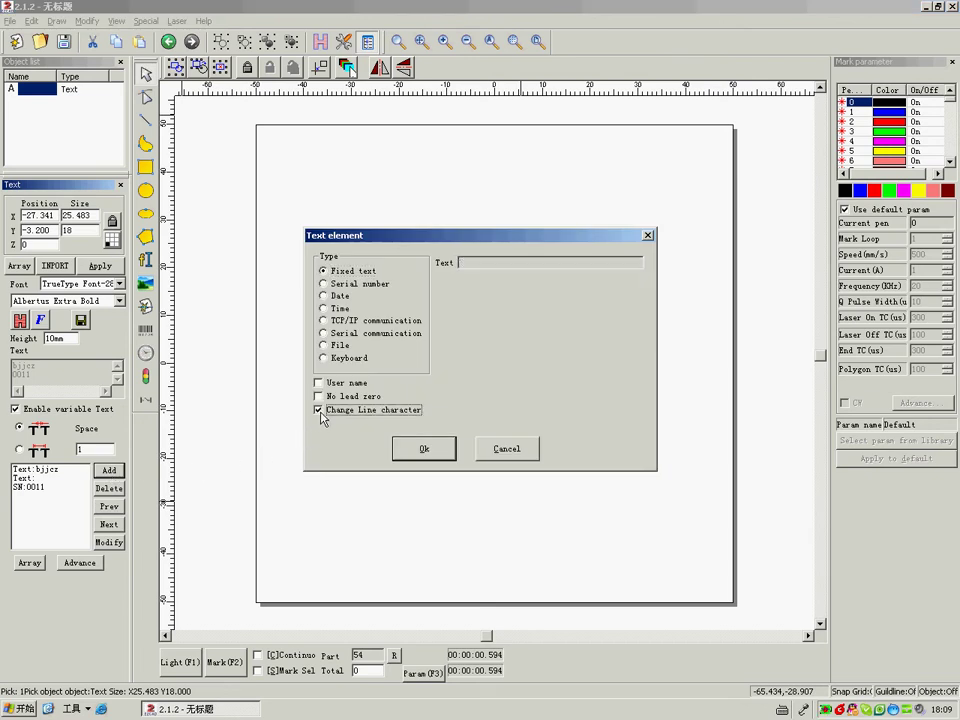
pyautogui.click(424, 448)
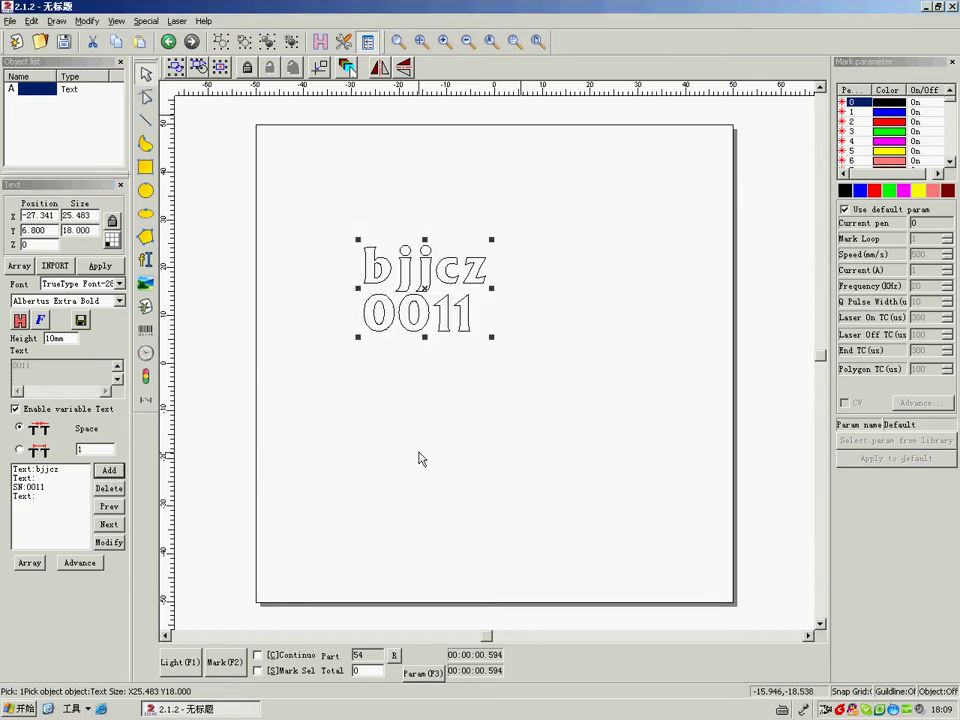
# - Add a Date element after the second line break, previewing the other date formats and choosing the four-digit year format
pyautogui.click(110, 472)
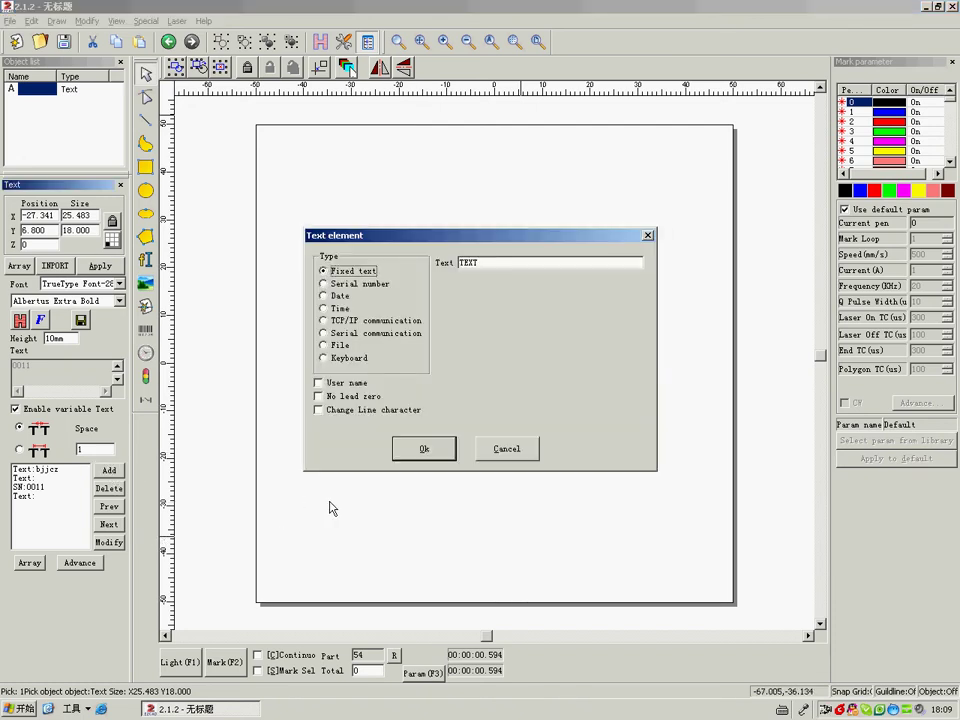
pyautogui.click(328, 297)
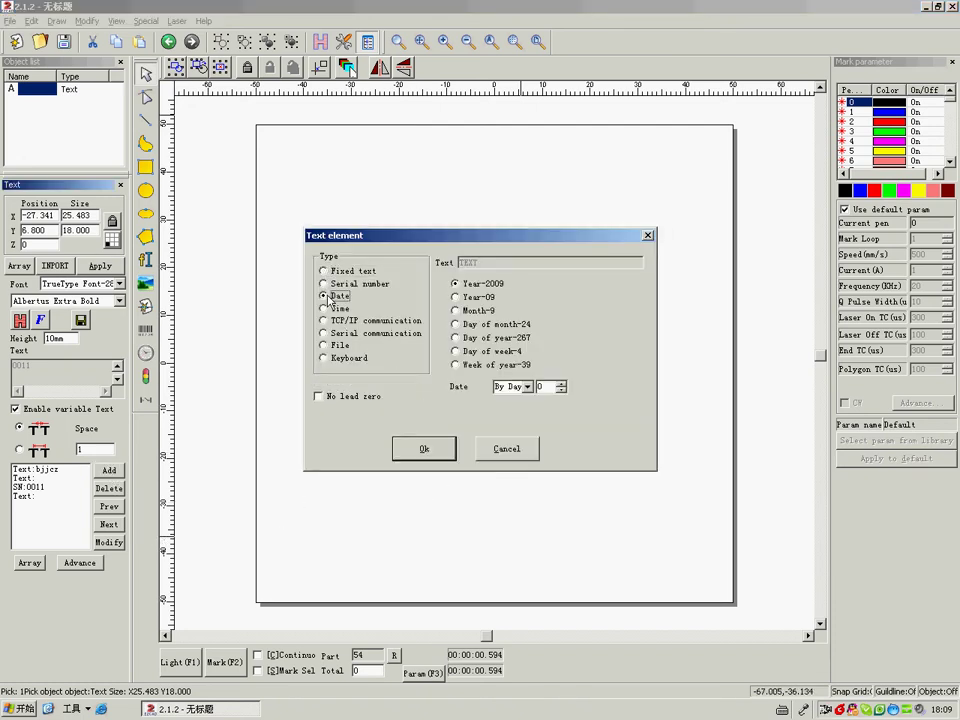
pyautogui.click(467, 289)
pyautogui.click(457, 298)
pyautogui.click(456, 311)
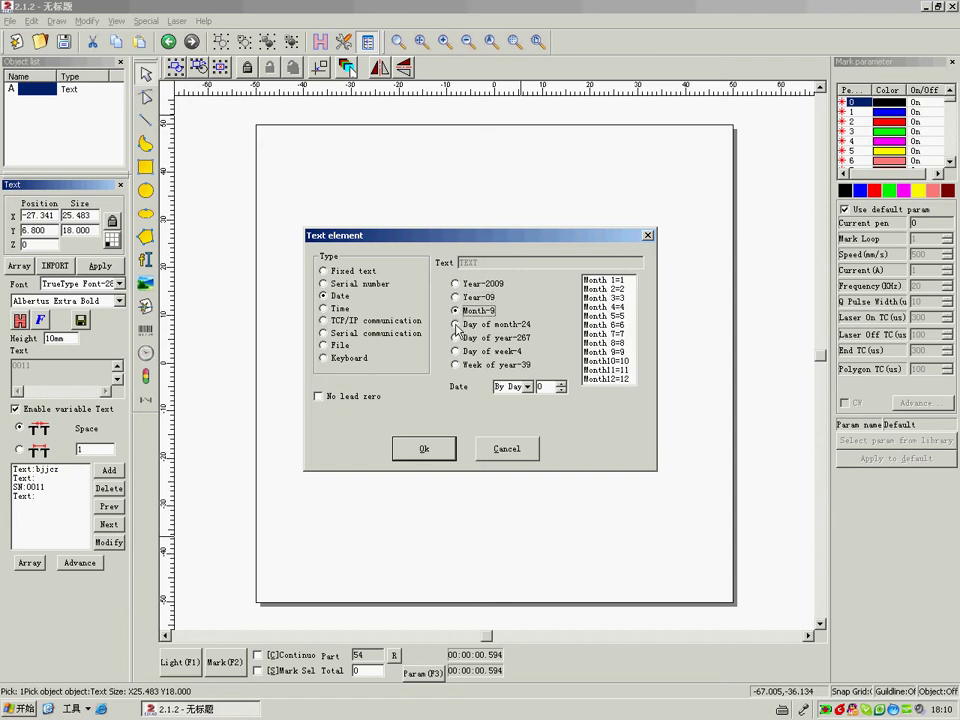
pyautogui.click(456, 325)
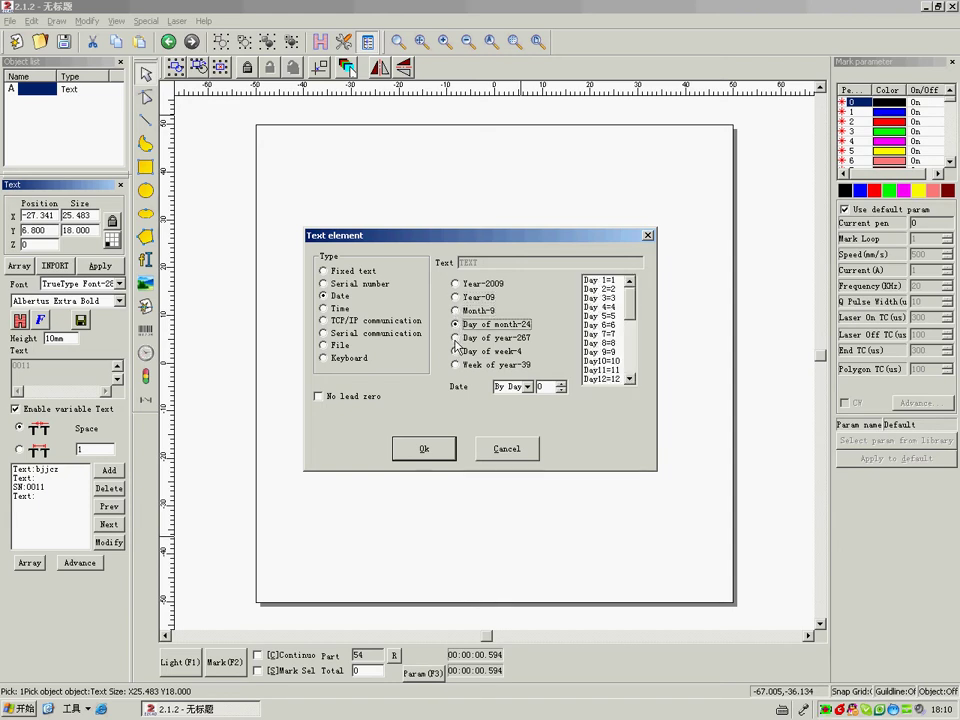
pyautogui.click(456, 338)
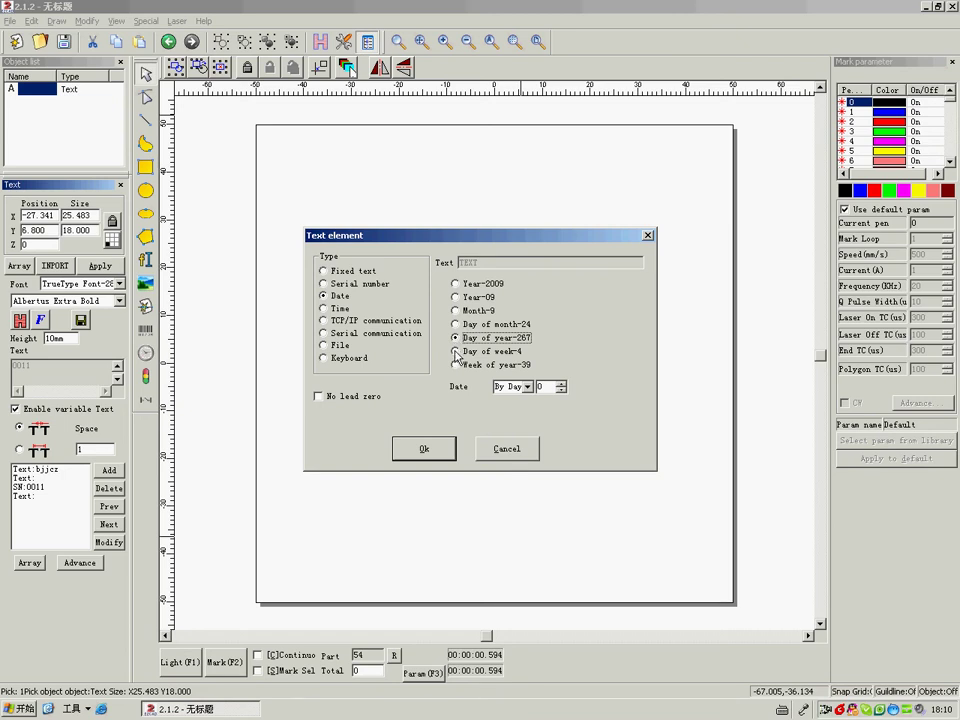
pyautogui.click(456, 351)
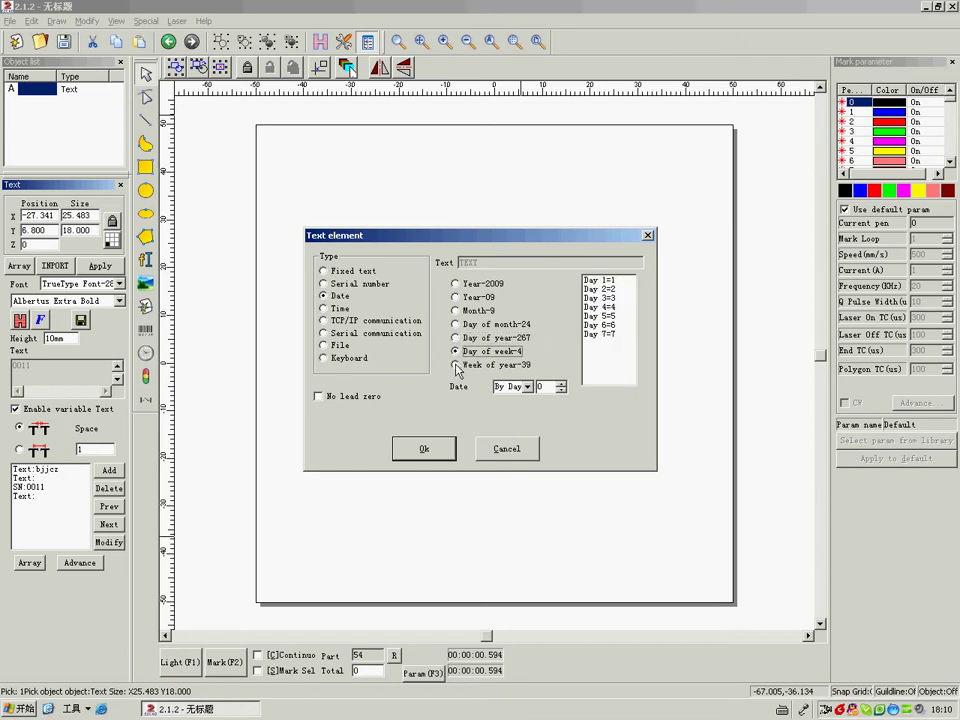
pyautogui.click(456, 366)
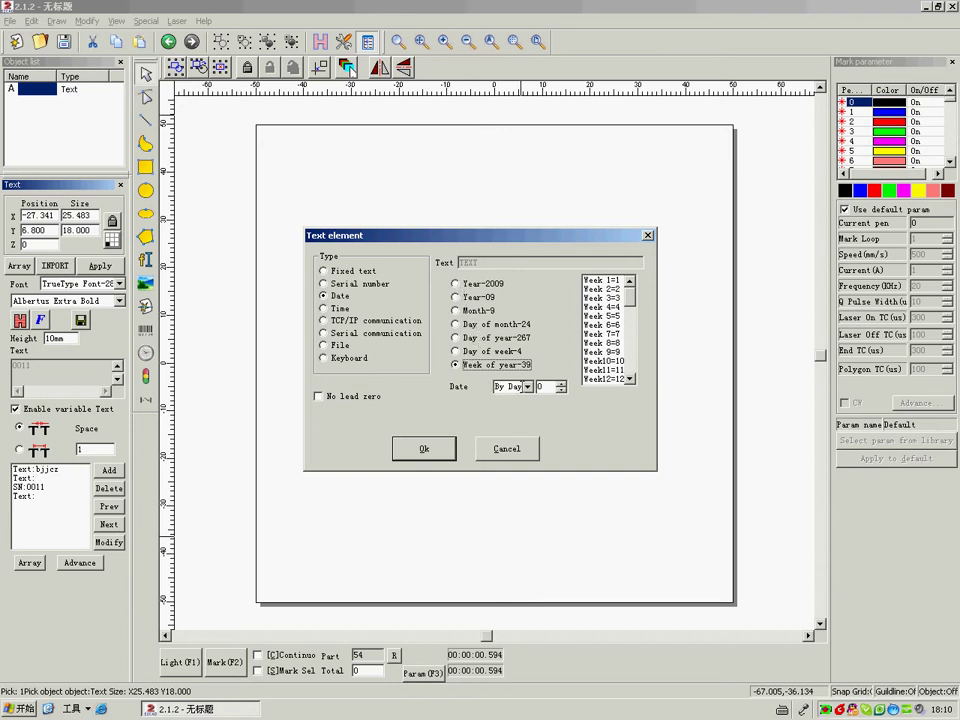
pyautogui.click(527, 387)
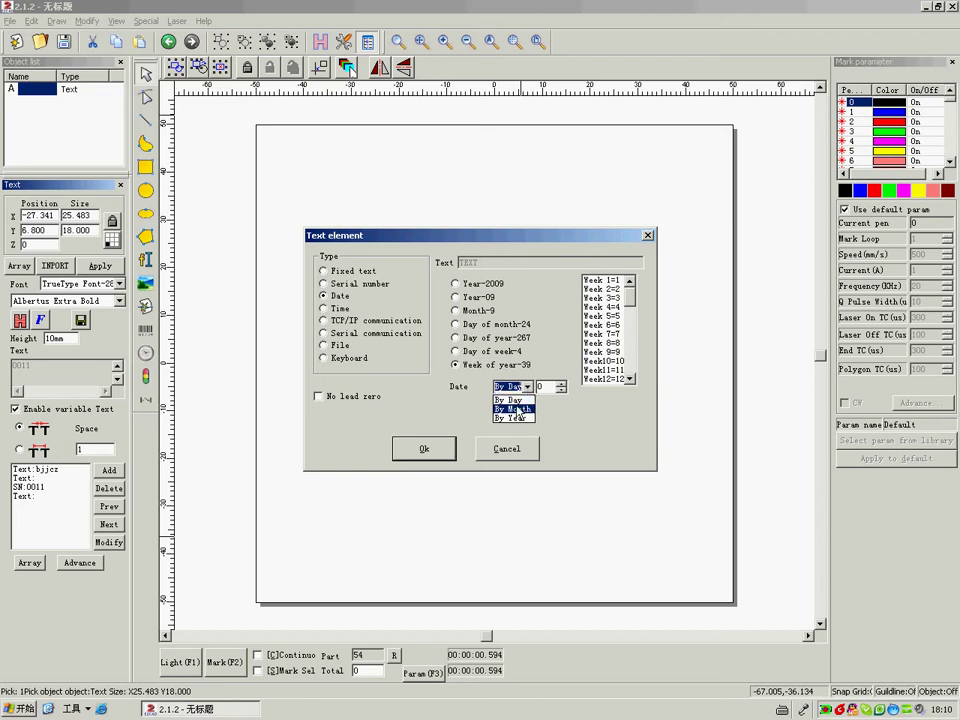
pyautogui.click(528, 400)
pyautogui.click(457, 285)
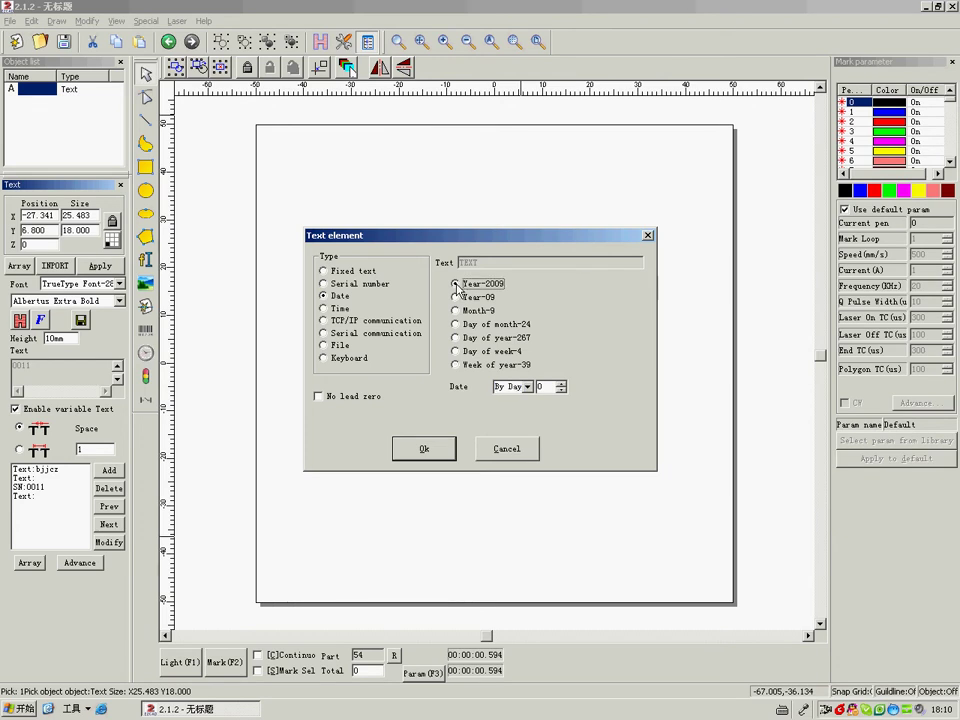
pyautogui.click(425, 449)
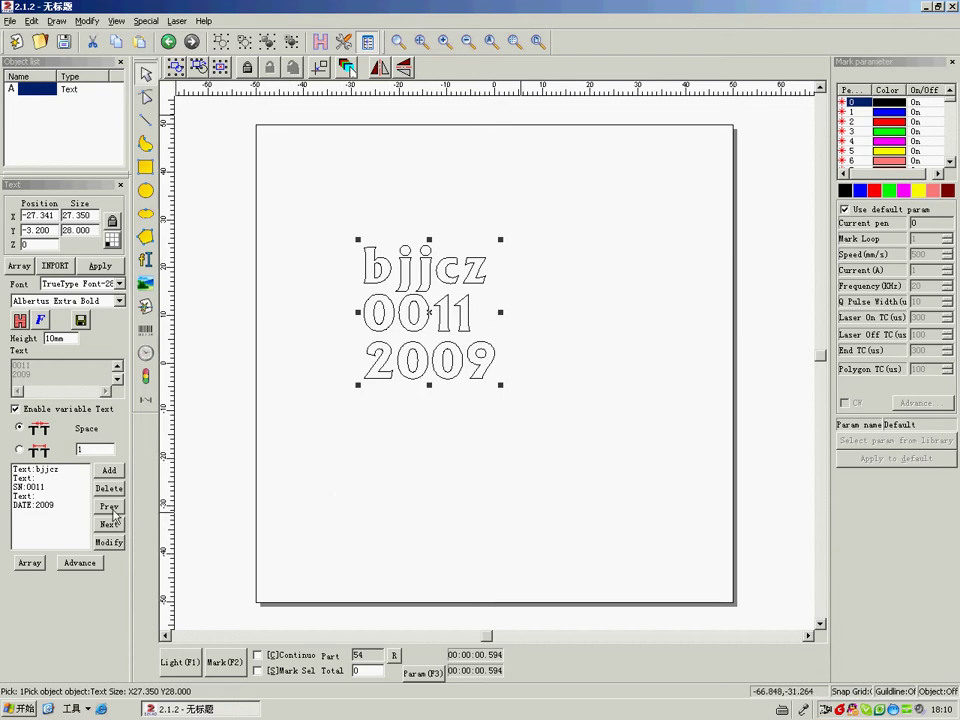
# - Add a Change Line character element after the date element
pyautogui.click(109, 470)
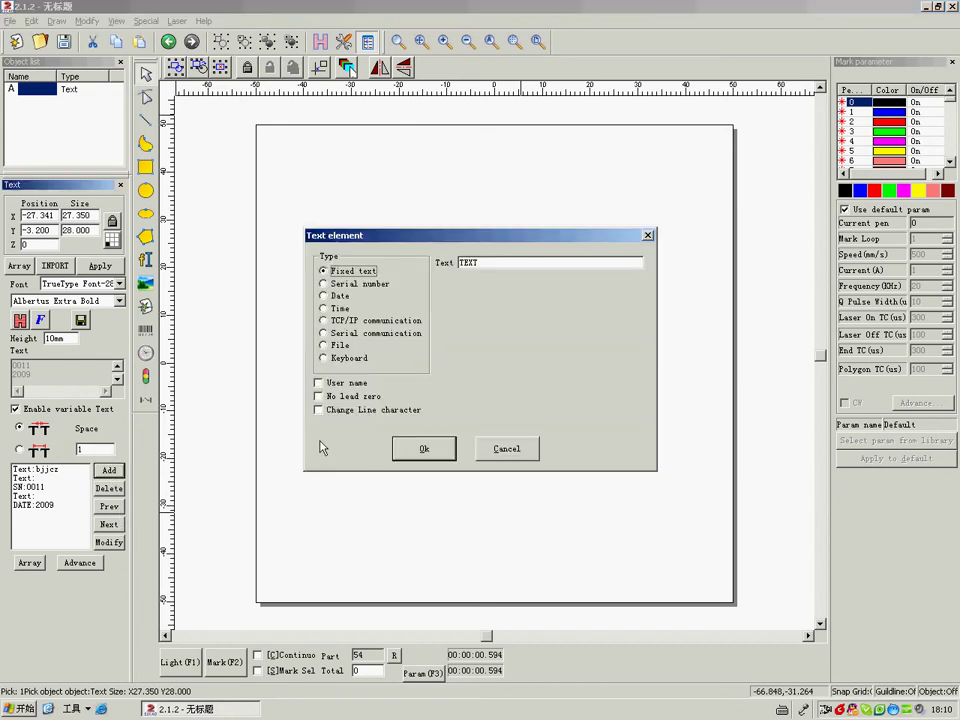
pyautogui.click(370, 410)
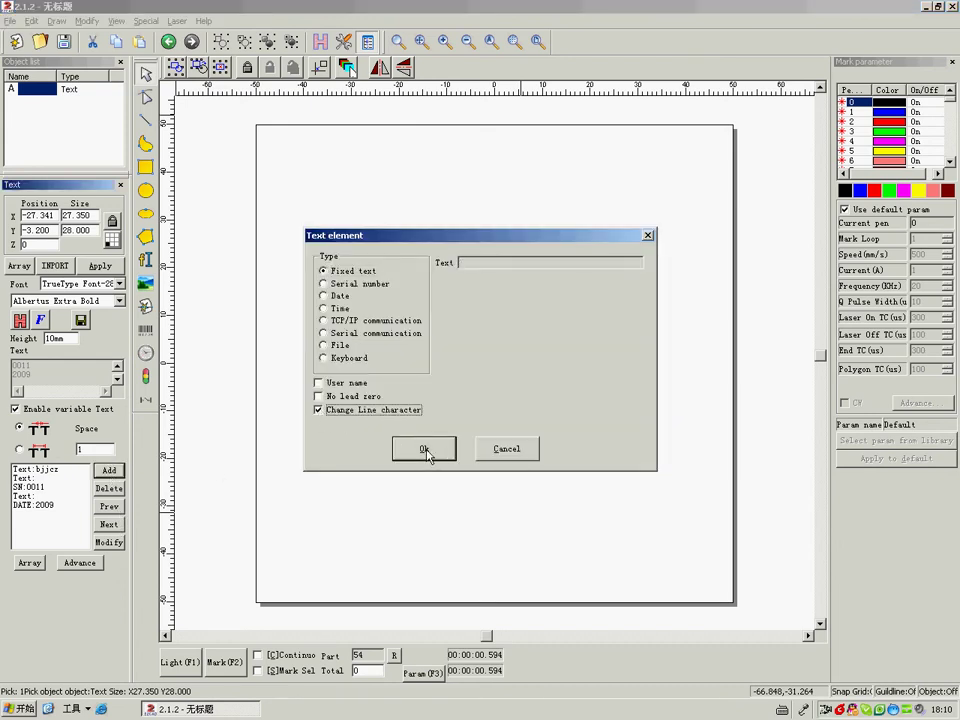
pyautogui.click(424, 450)
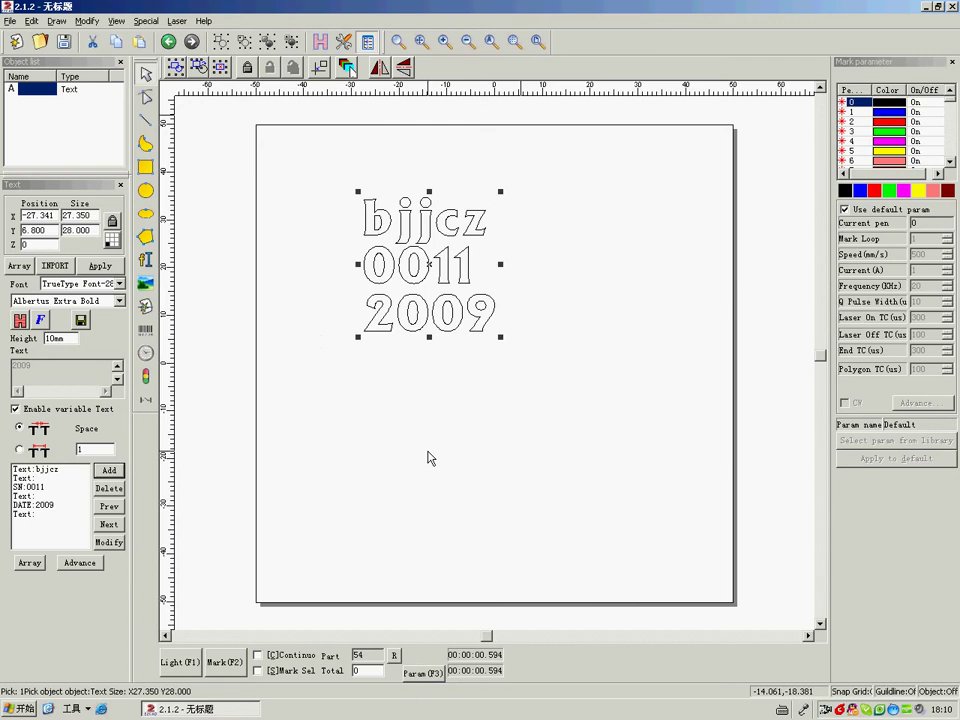
# - Add a Time element after the last line break, previewing the other time formats and choosing Hour-24
pyautogui.click(109, 471)
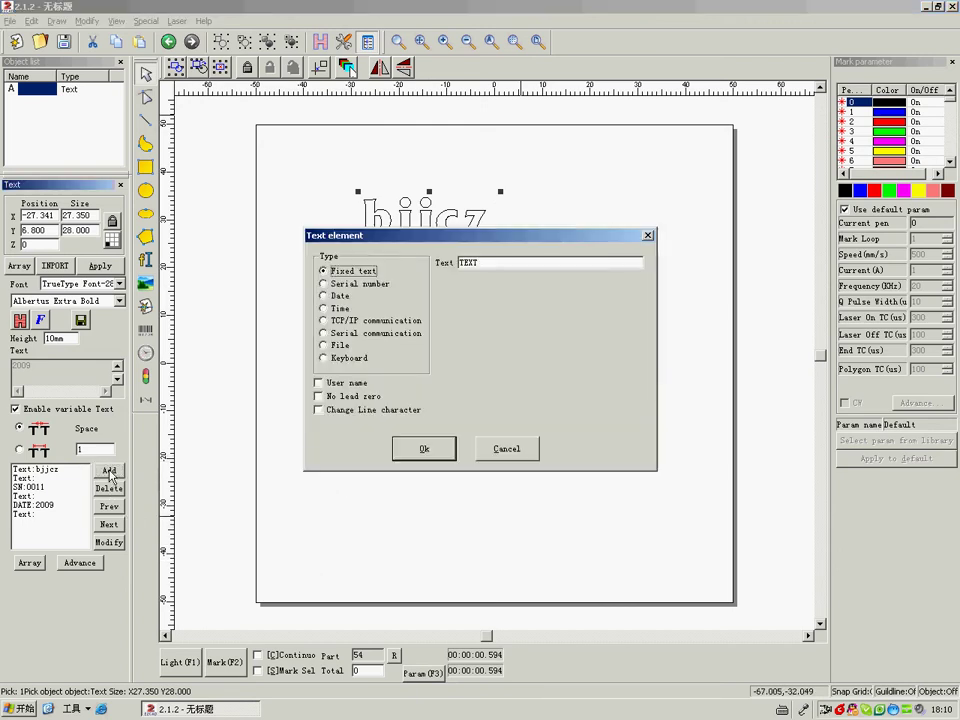
pyautogui.click(322, 309)
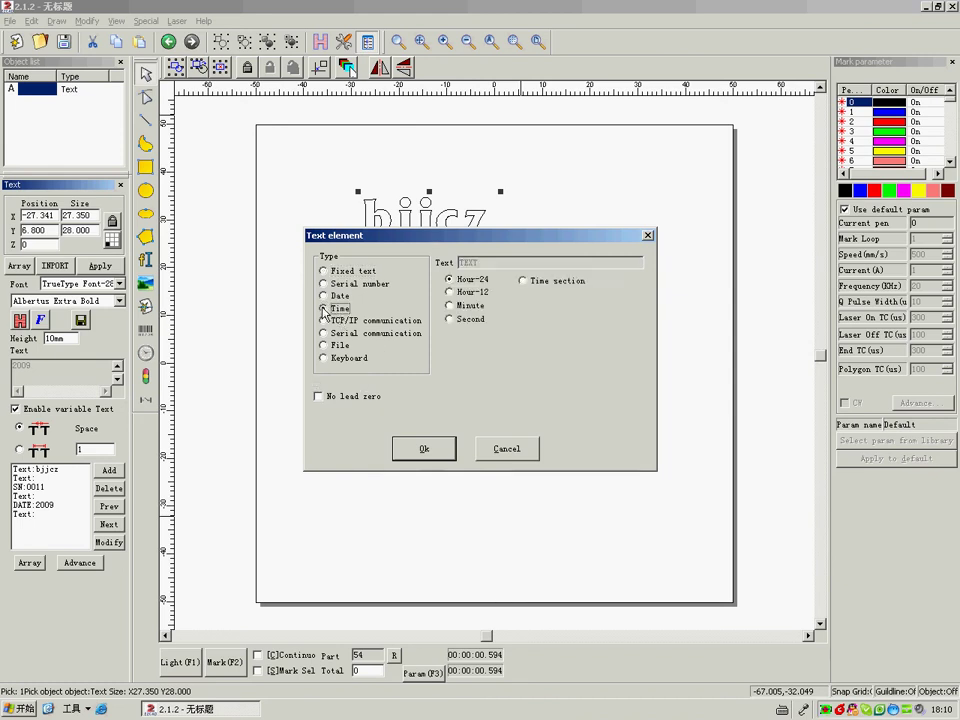
pyautogui.click(449, 292)
pyautogui.click(449, 306)
pyautogui.click(450, 319)
pyautogui.click(523, 281)
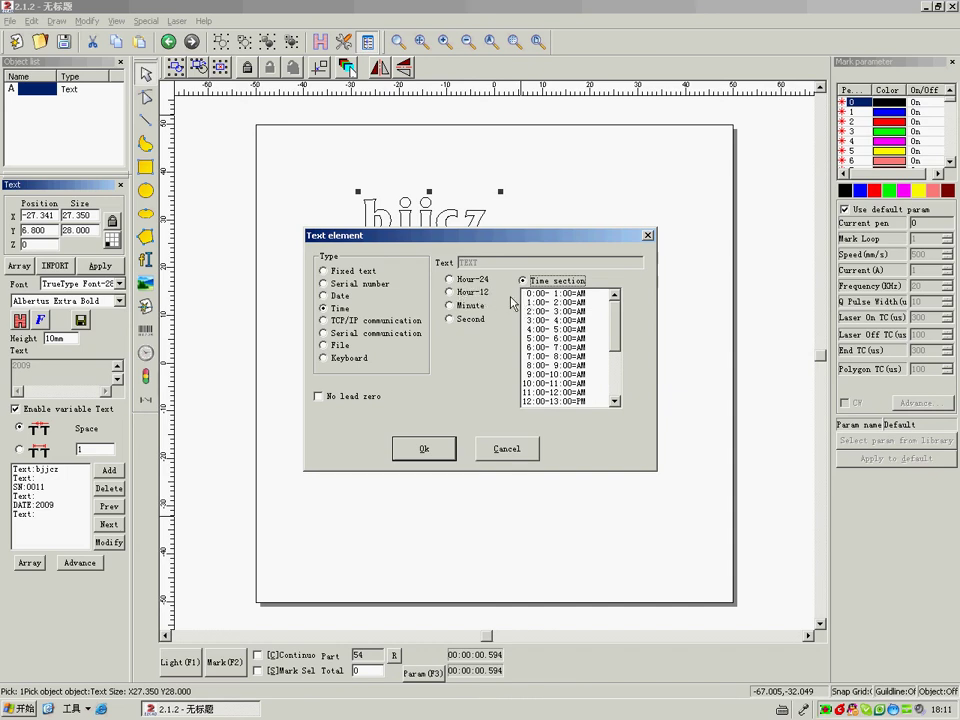
pyautogui.click(450, 281)
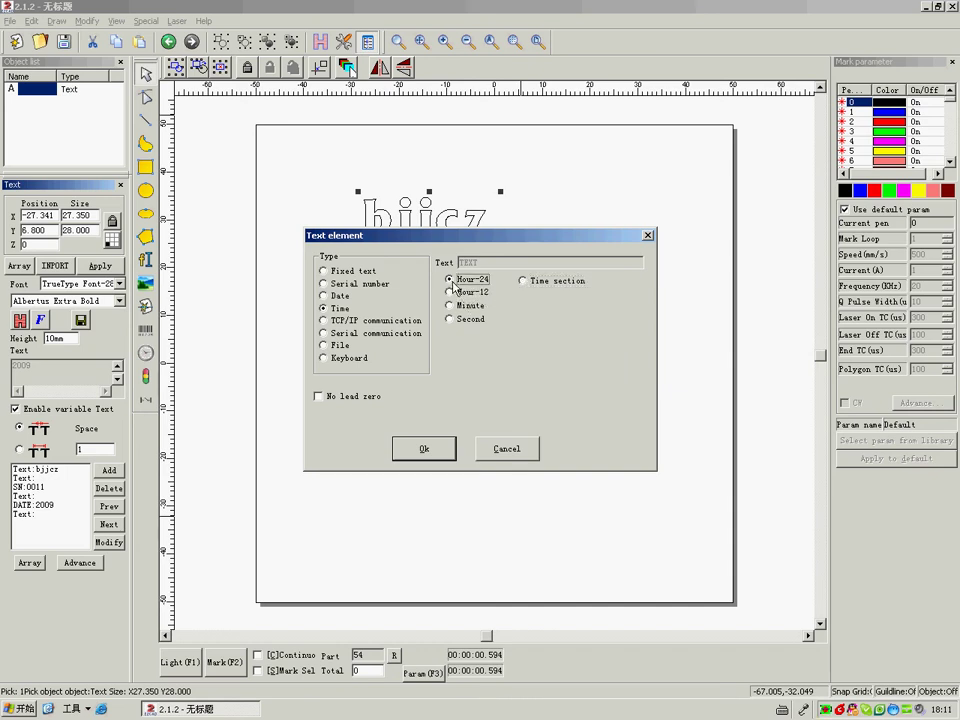
pyautogui.click(422, 450)
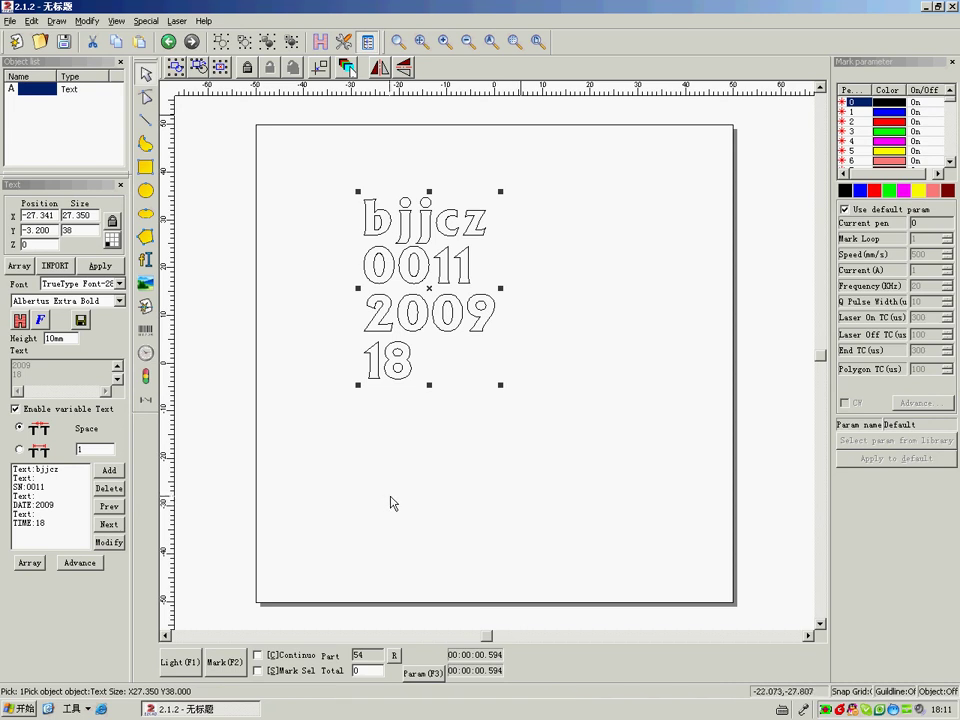
# - Mark the combined fixed text, serial number, date and time twice
pyautogui.click(227, 664)
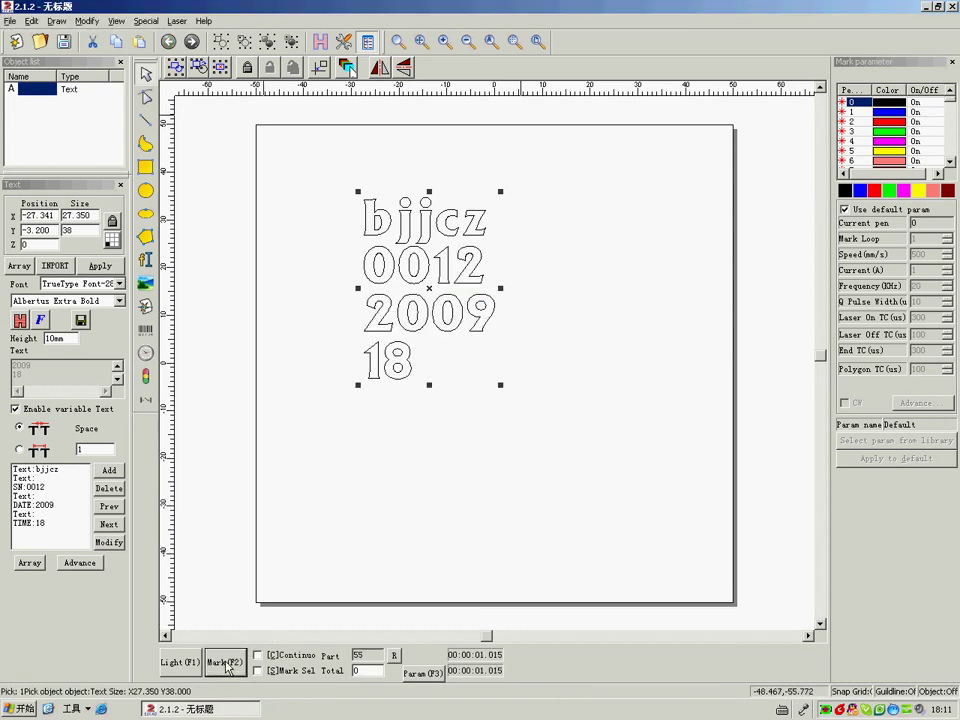
pyautogui.click(227, 664)
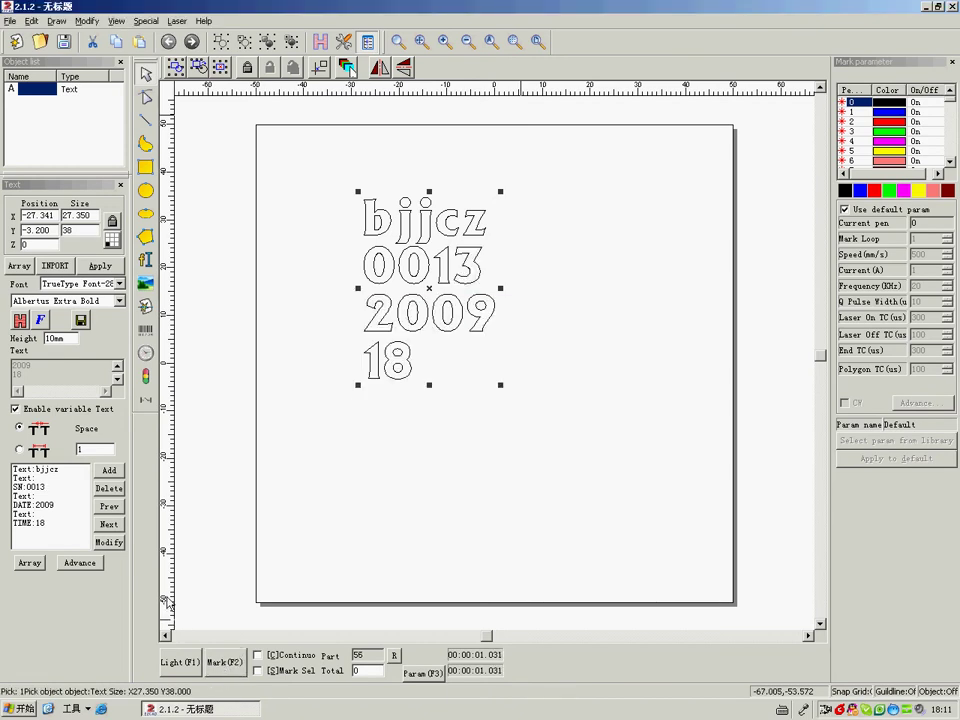
# - Add a Change Line character element after the time element
pyautogui.click(109, 470)
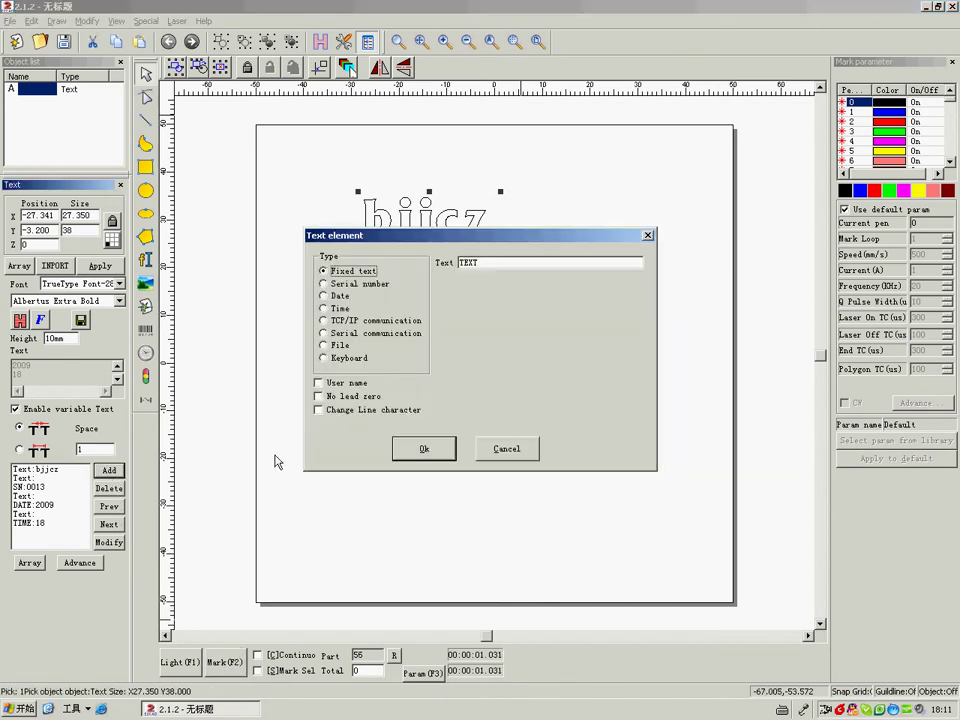
pyautogui.click(318, 410)
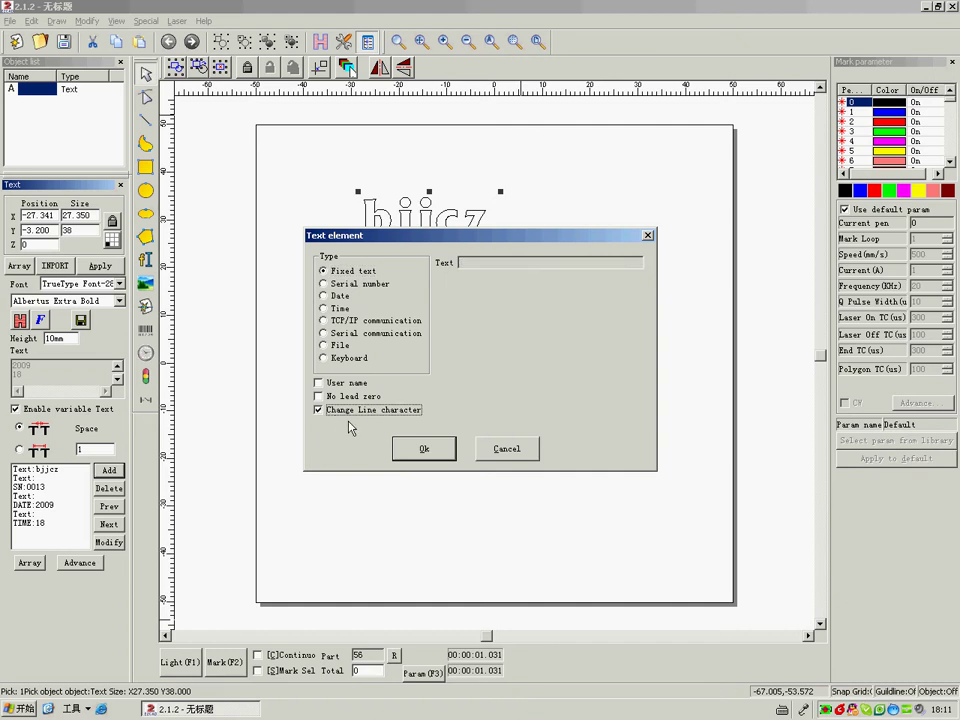
pyautogui.click(424, 450)
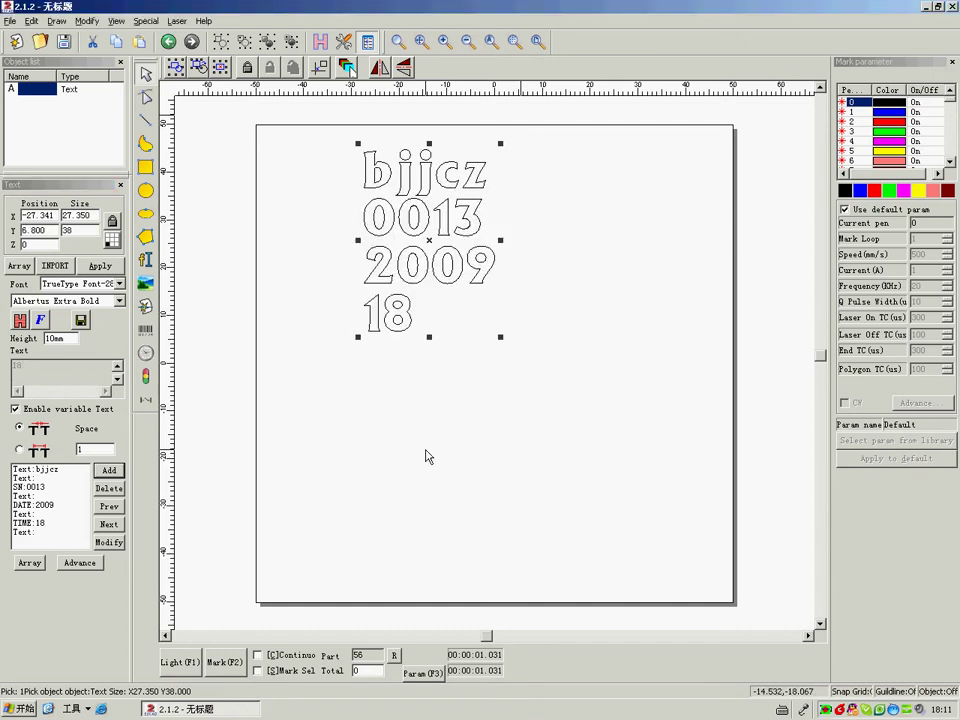
# - Start a second serial number element with its current value set to 0013 and its mode set to User define
pyautogui.click(110, 471)
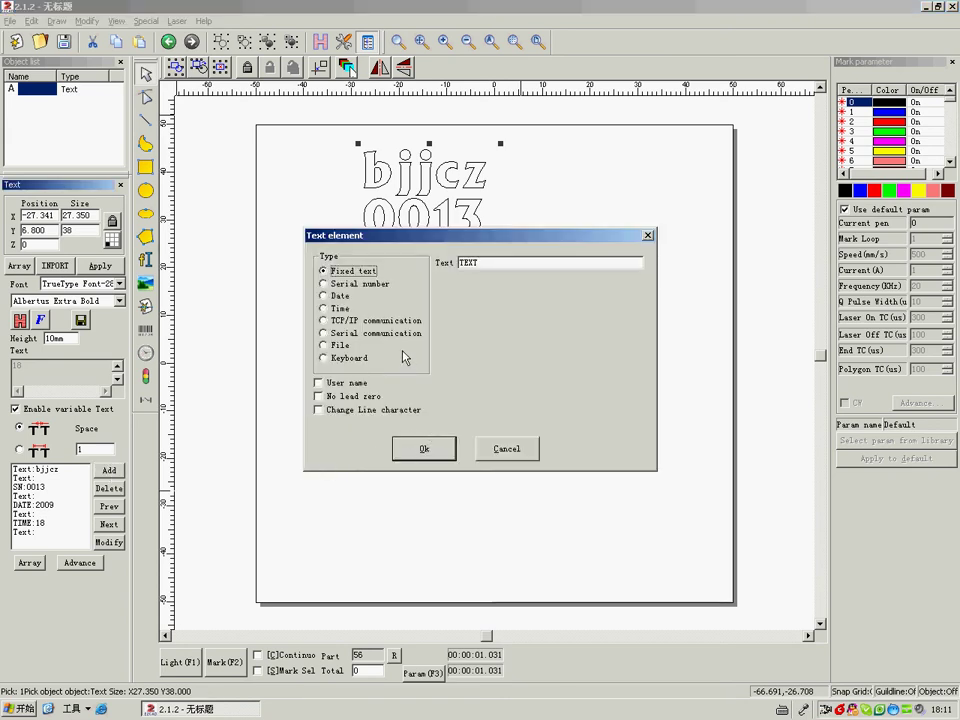
pyautogui.click(333, 284)
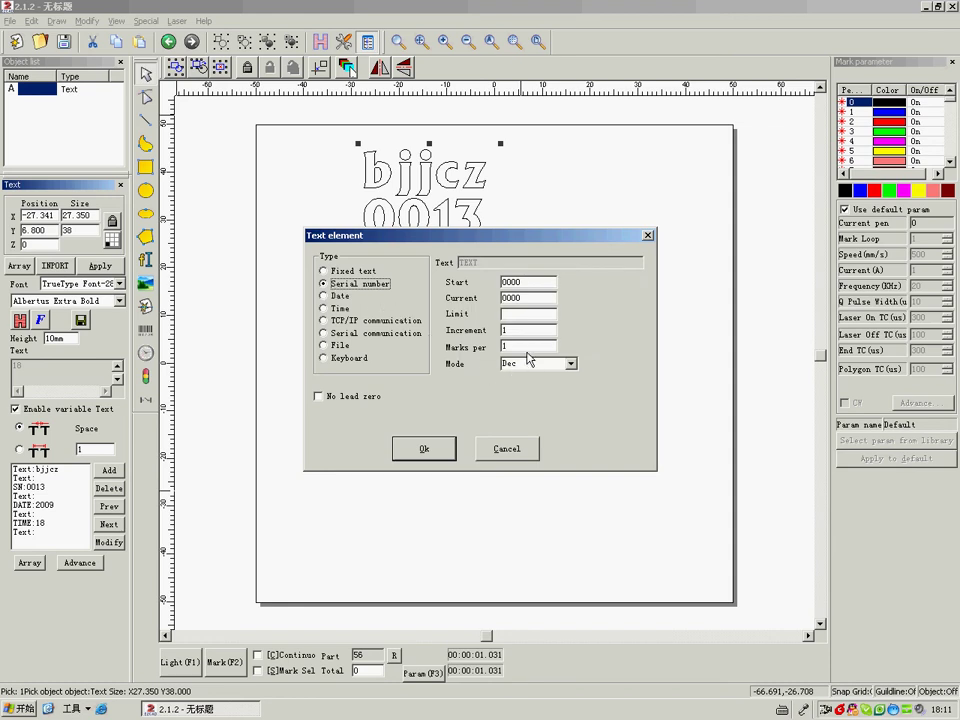
pyautogui.moveTo(524, 298); pyautogui.dragTo(510, 298)
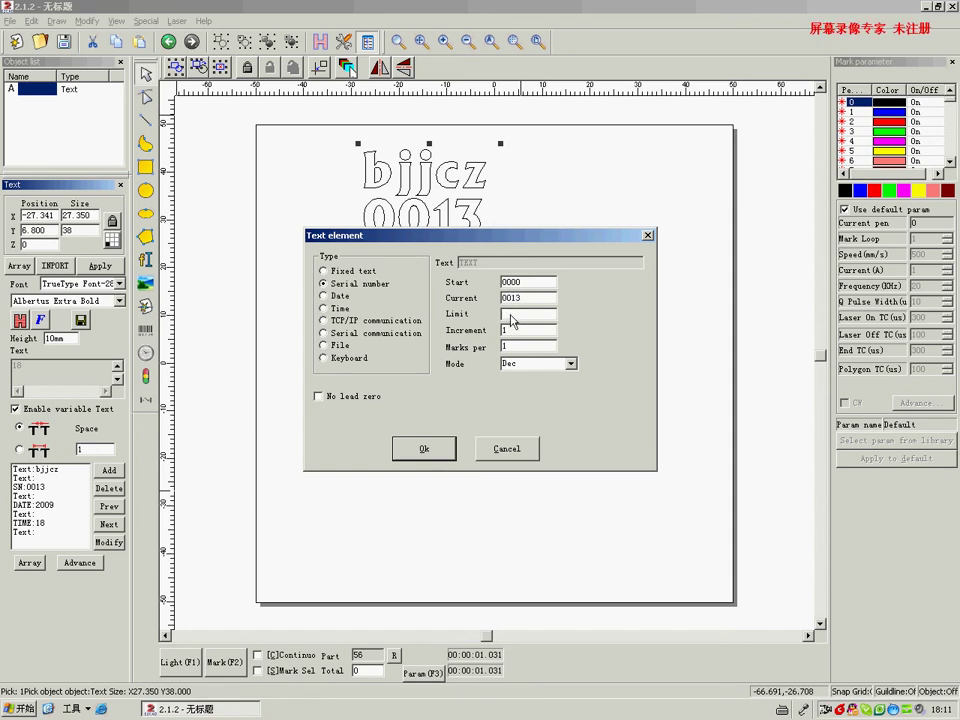
pyautogui.click(569, 365)
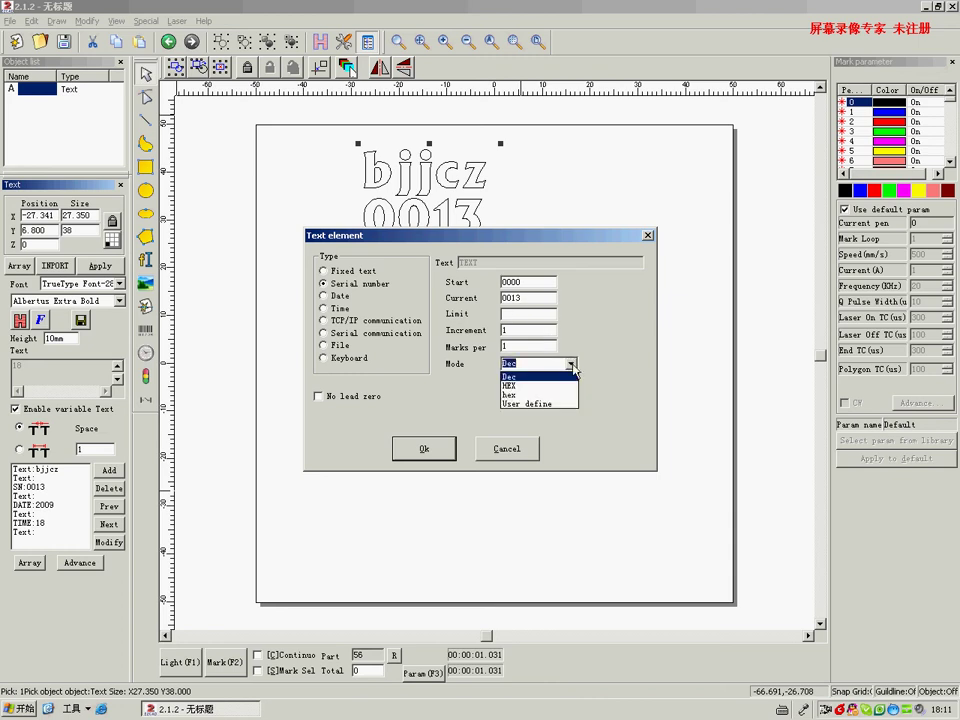
pyautogui.click(522, 404)
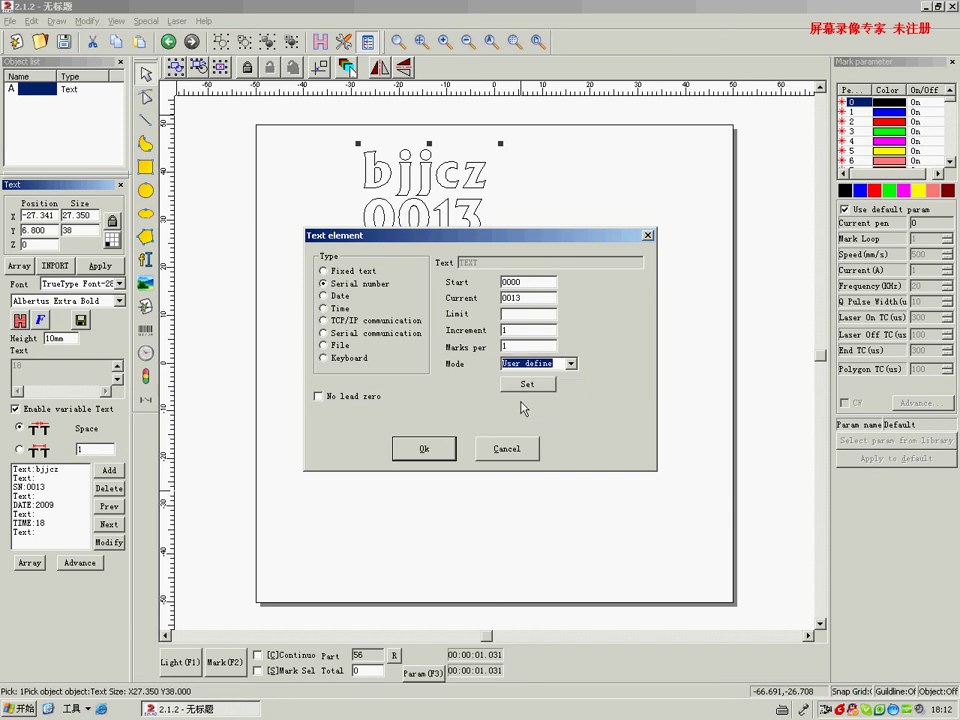
# - Set the max number of the user-defined number system to 9
pyautogui.click(527, 386)
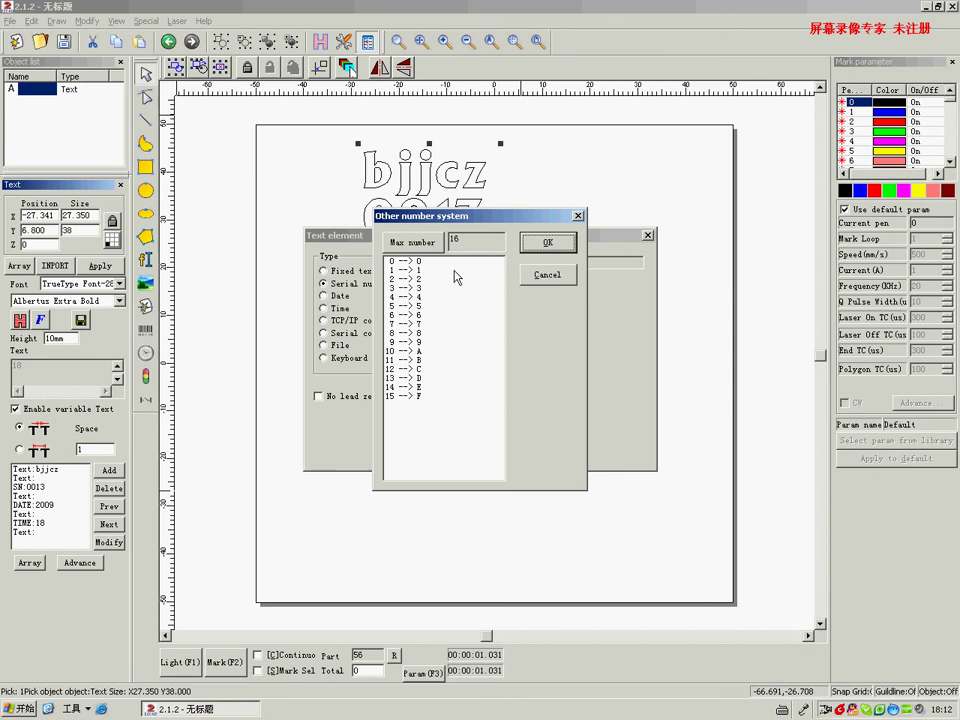
pyautogui.click(423, 246)
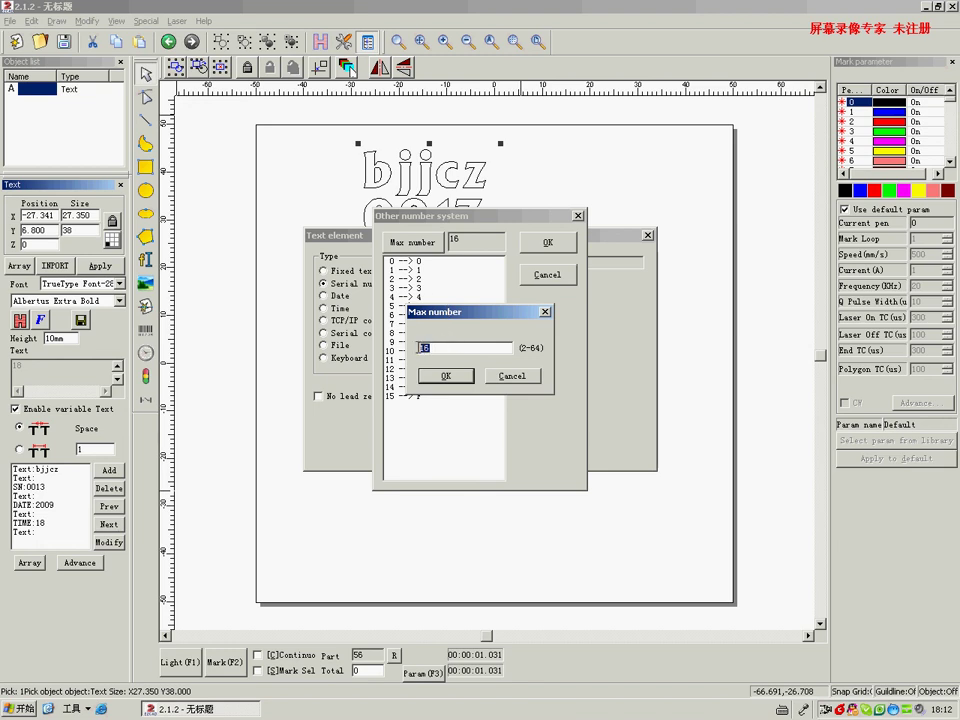
pyautogui.write('9')
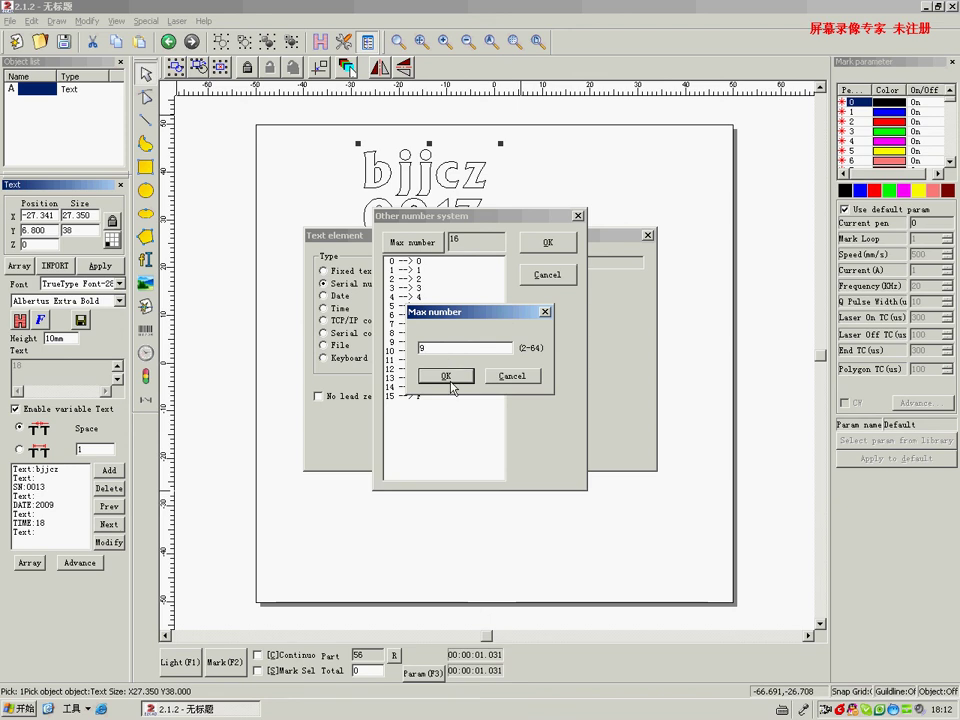
pyautogui.click(446, 375)
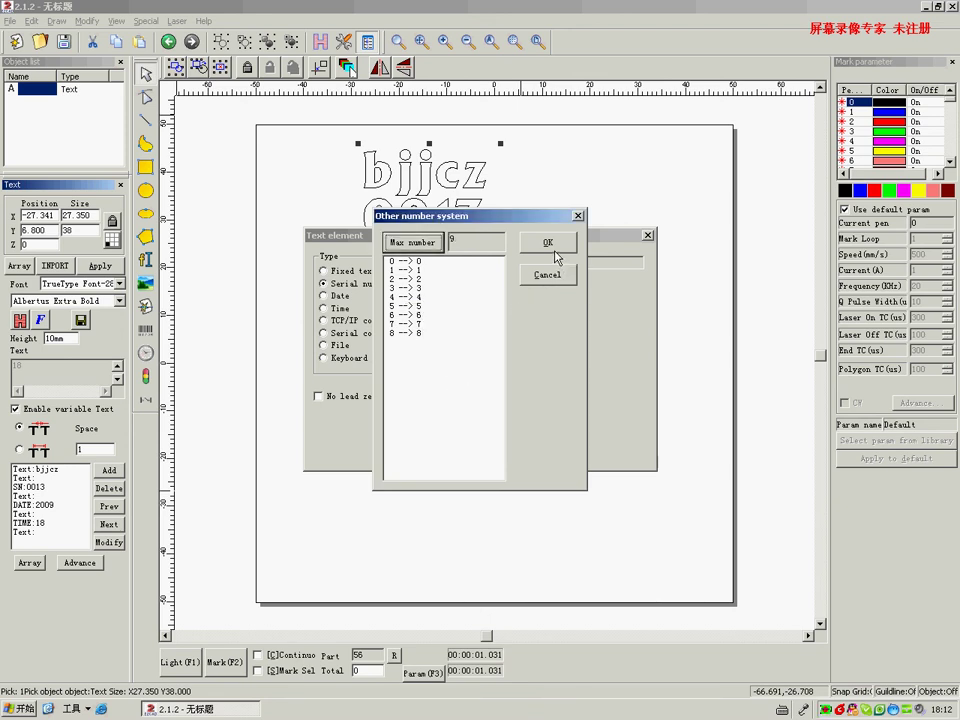
# - Map number 4 to the character 5 and number 5 to the character 6 in the user-defined number system
pyautogui.doubleClick(419, 297)
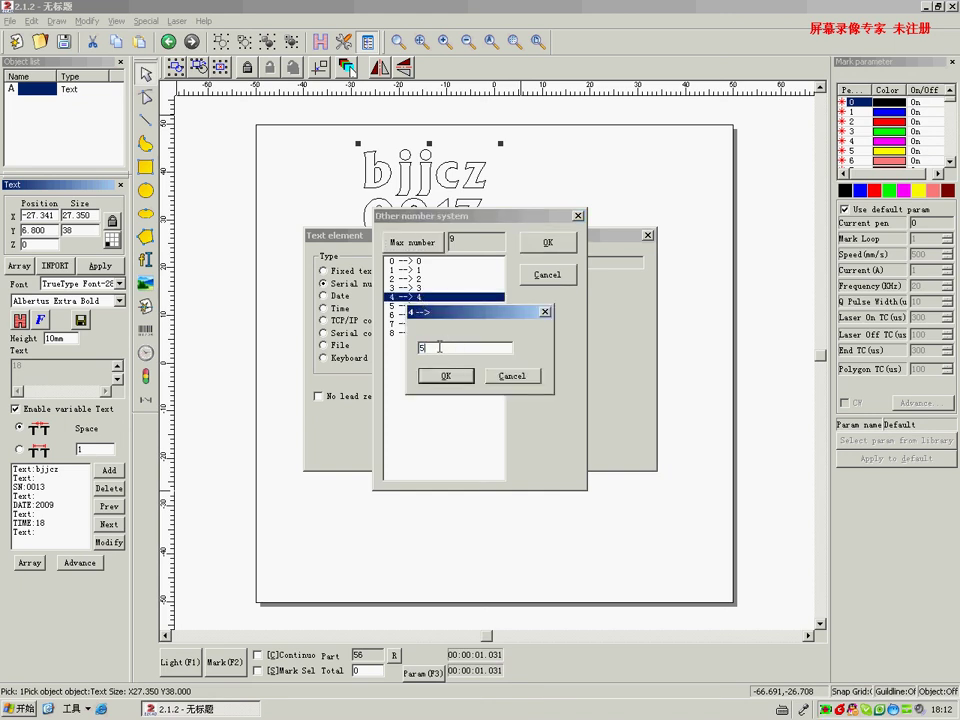
pyautogui.click(444, 377)
pyautogui.doubleClick(420, 305)
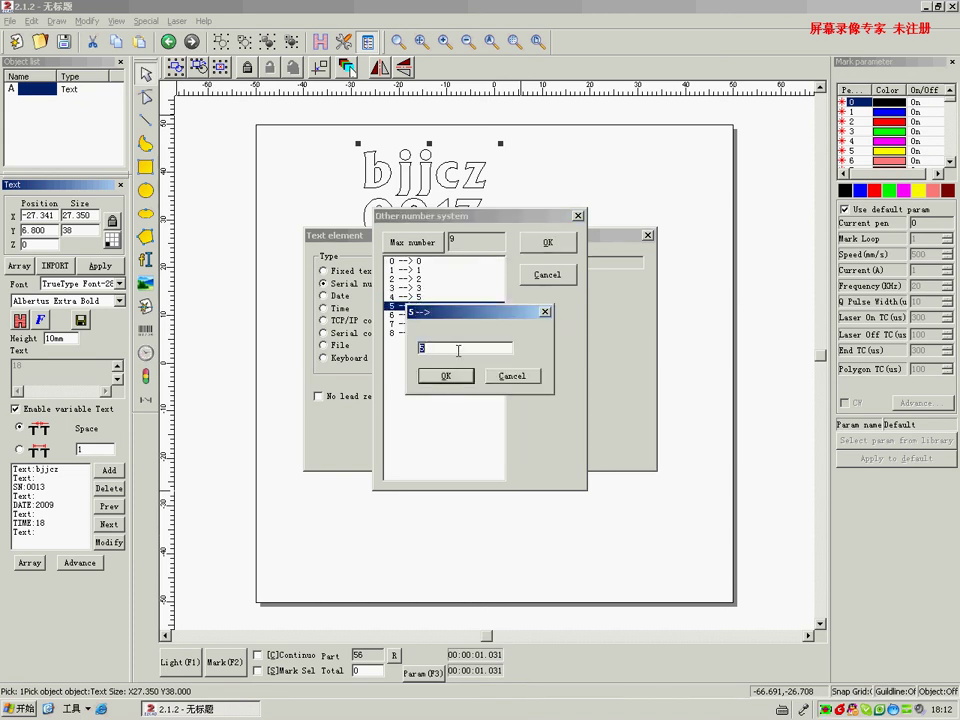
pyautogui.click(445, 376)
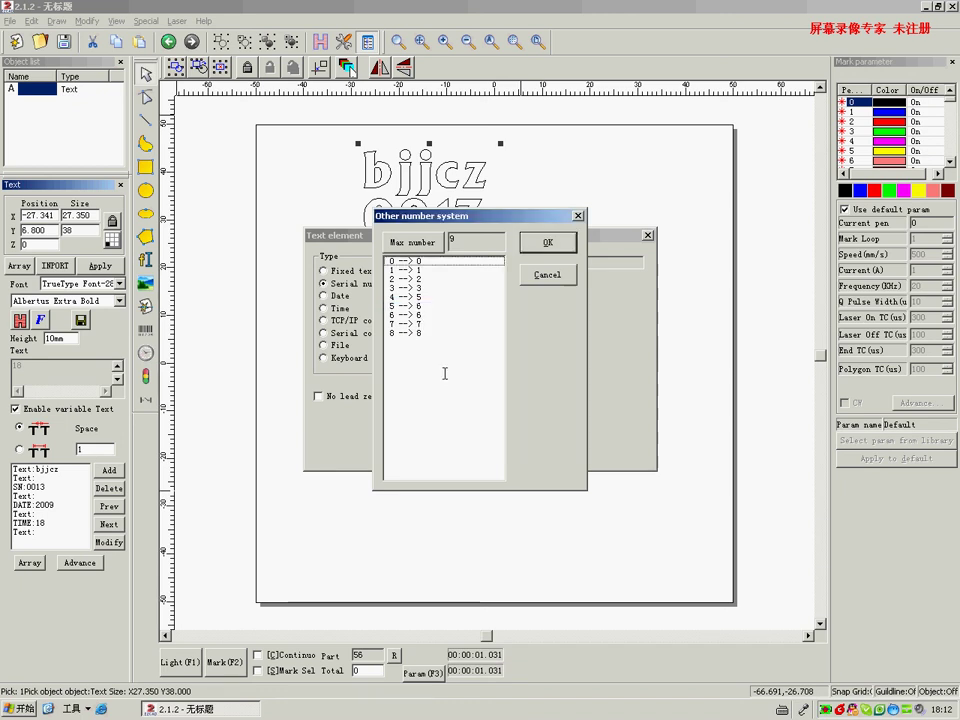
# - Map number 6 to the character 7 and number 7 to the character 8 in the user-defined number system
pyautogui.doubleClick(418, 315)
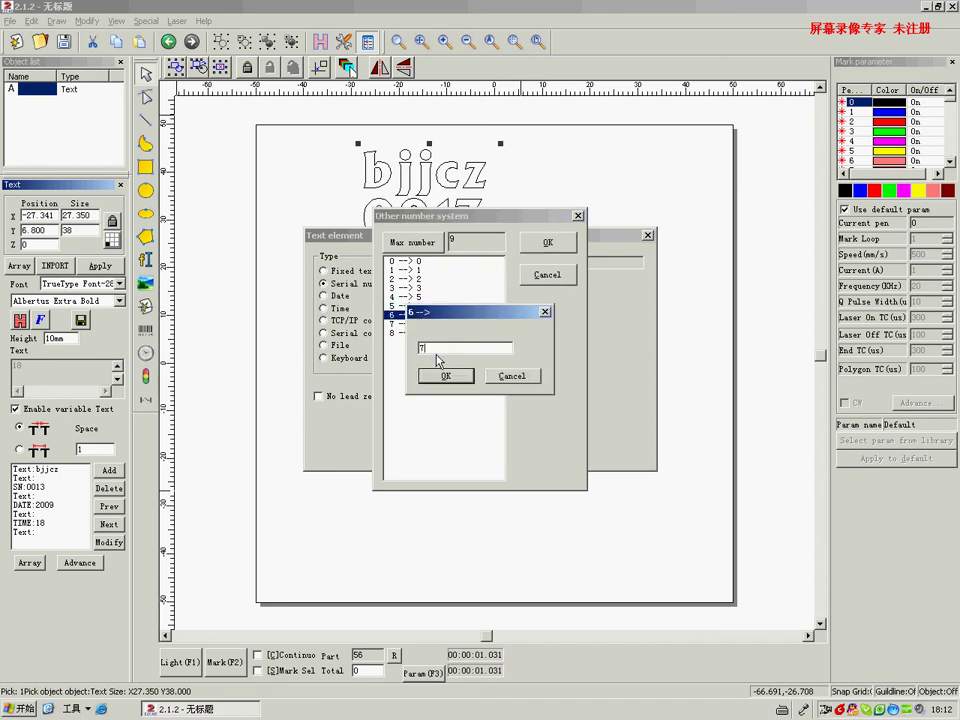
pyautogui.click(445, 376)
pyautogui.click(419, 324)
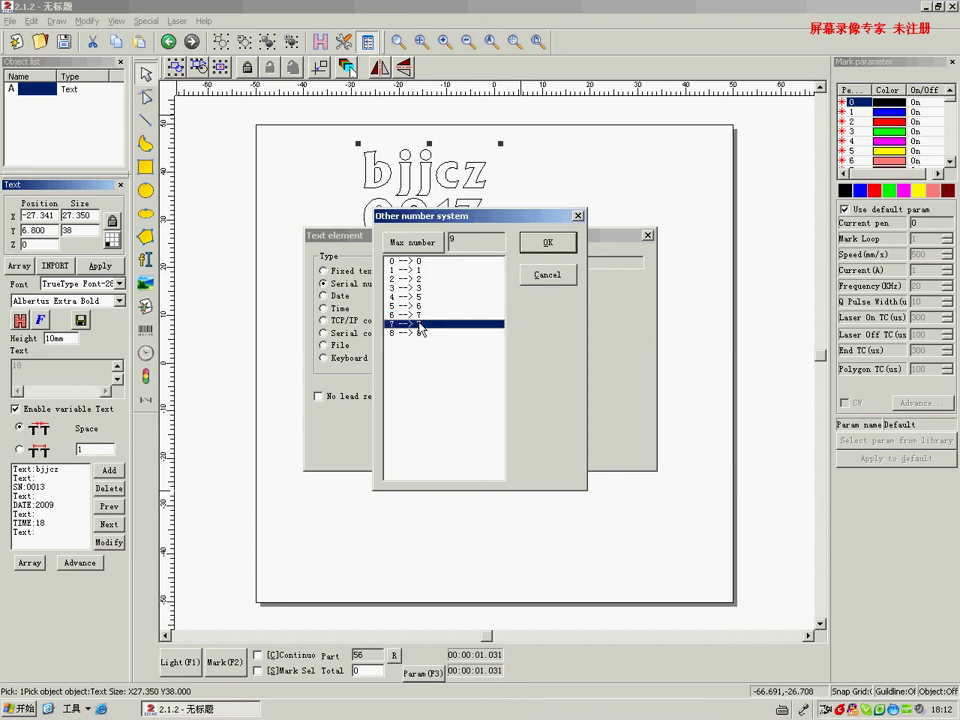
pyautogui.doubleClick(419, 326)
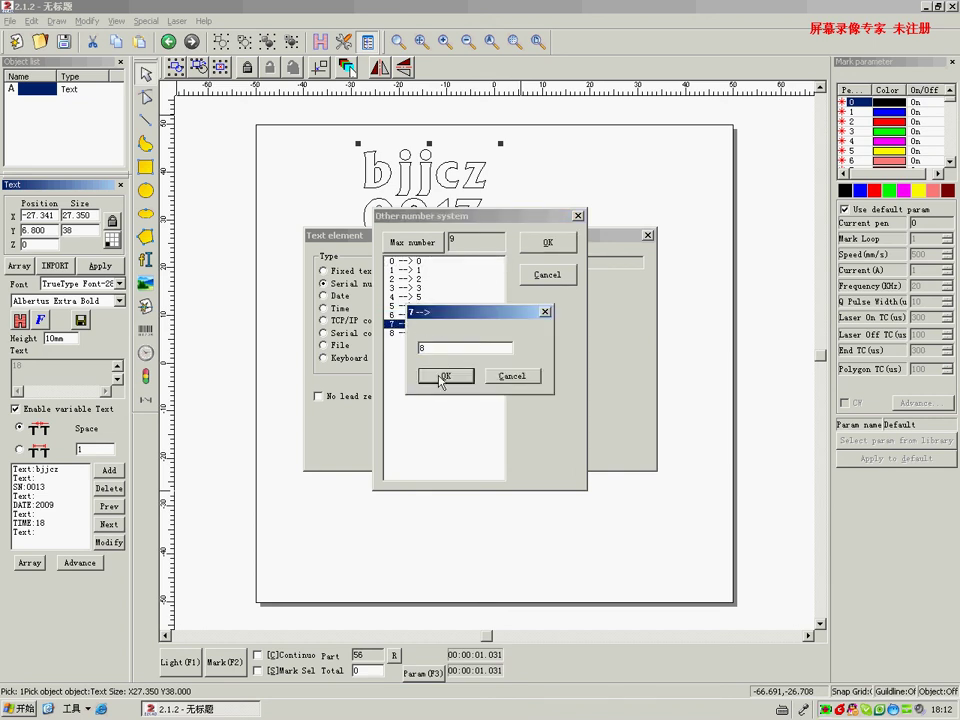
pyautogui.click(441, 375)
# - Map number 8 to the character 9, then accept the number system and add the second serial number element to the text
pyautogui.click(418, 334)
pyautogui.doubleClick(418, 334)
pyautogui.write('9')
pyautogui.click(445, 376)
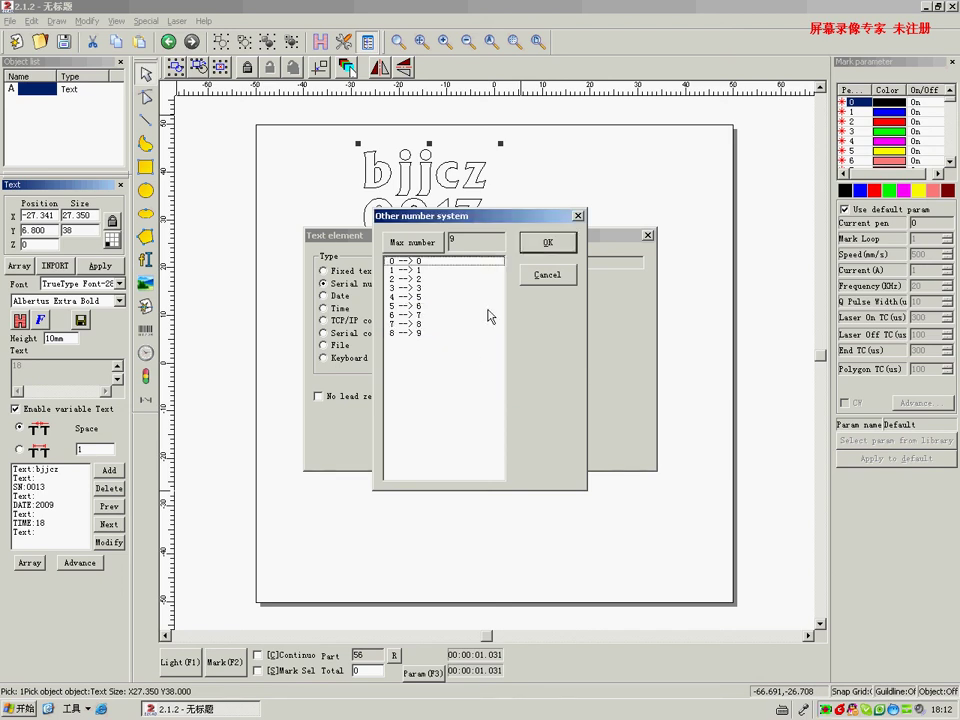
pyautogui.click(540, 246)
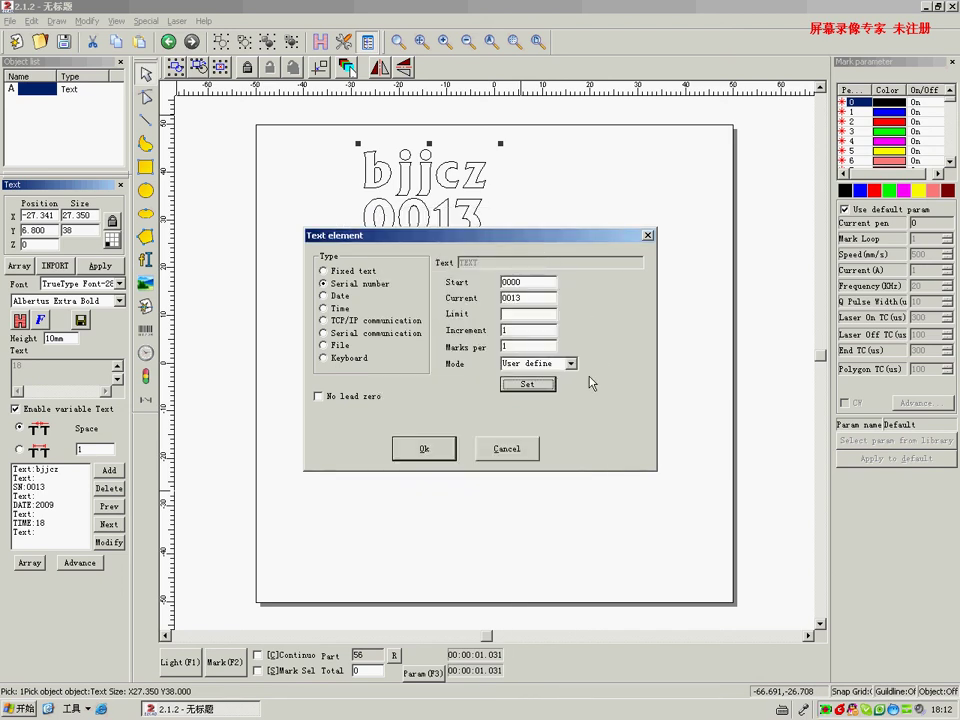
pyautogui.click(415, 448)
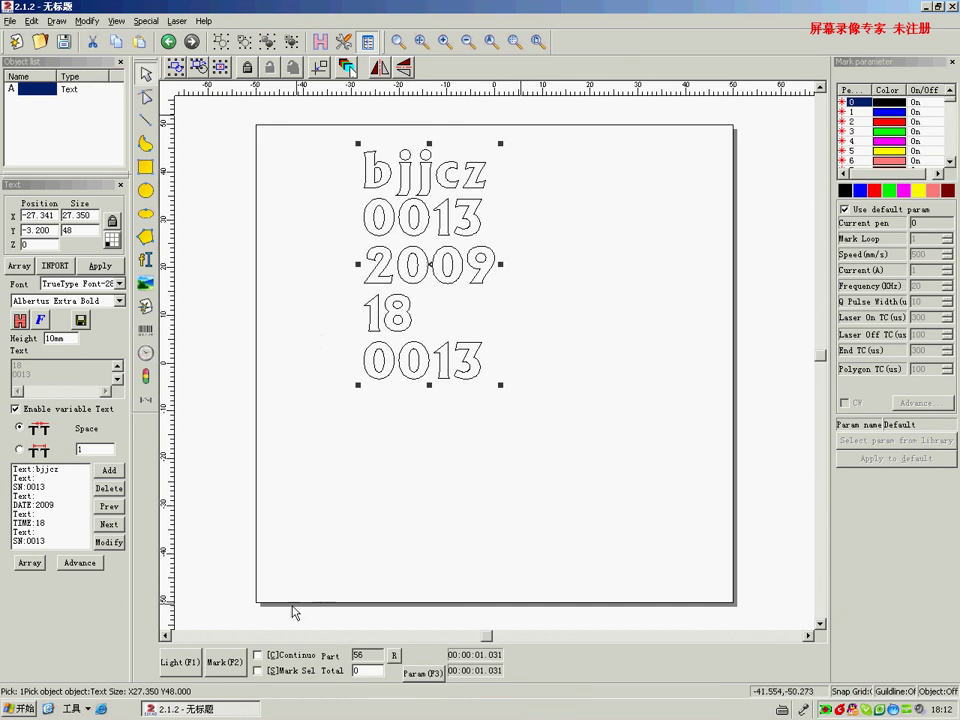
# - Mark the combined variable text ten times in a row to advance both serial numbers
pyautogui.click(225, 663)
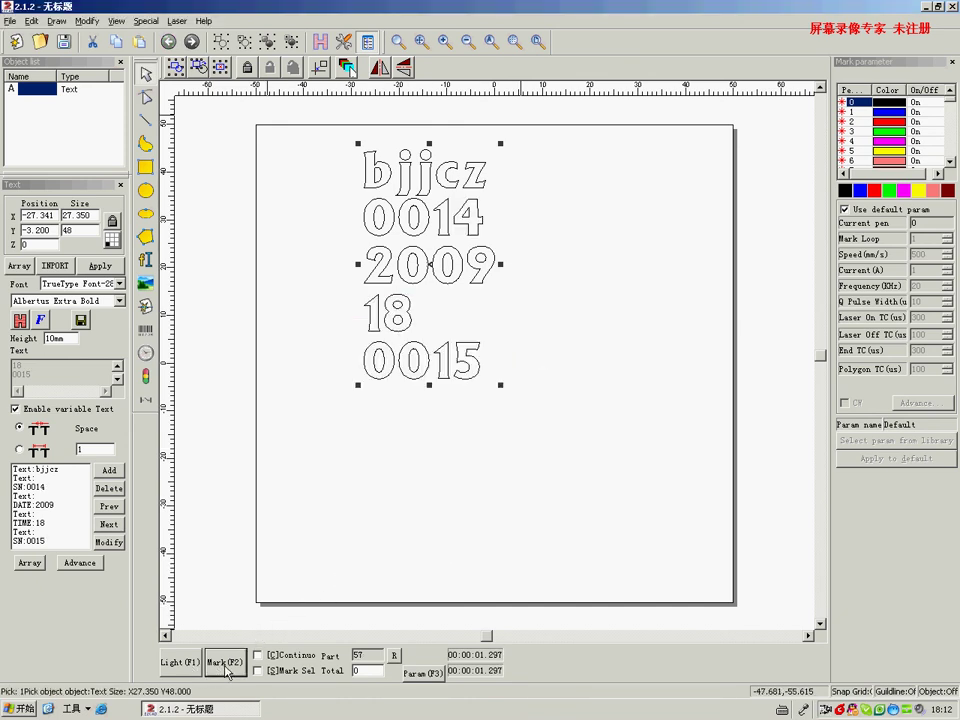
pyautogui.click(226, 665)
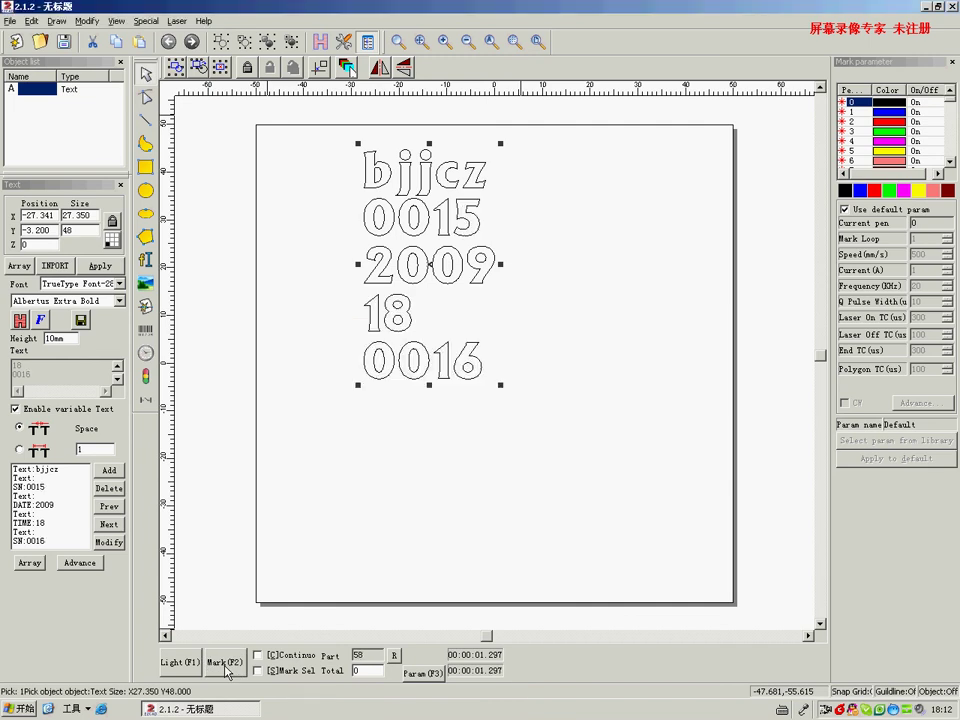
pyautogui.click(226, 665)
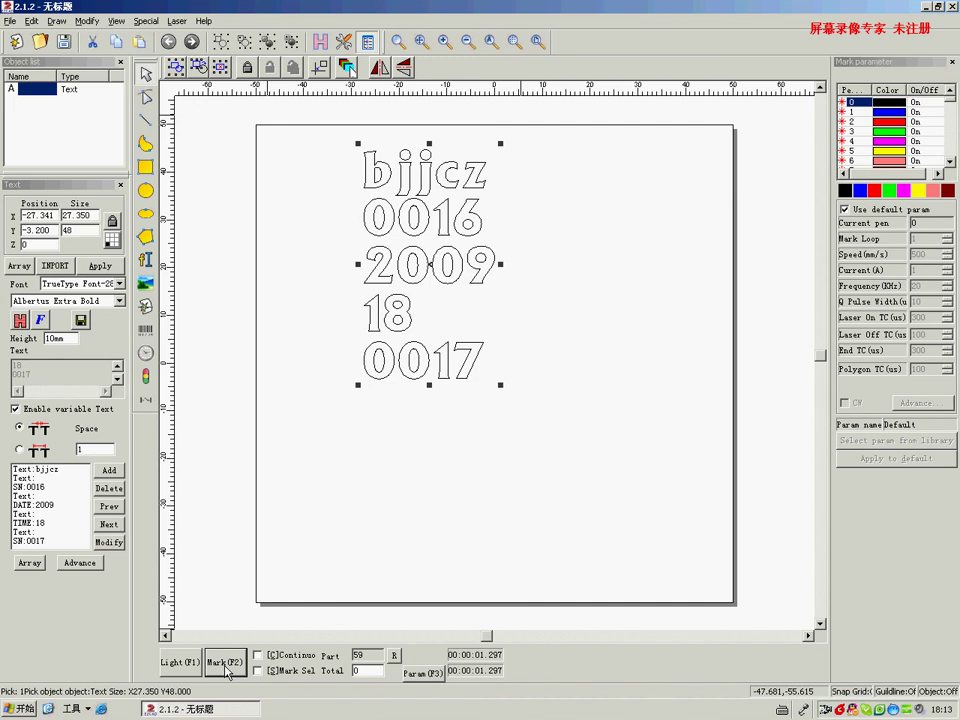
pyautogui.click(226, 665)
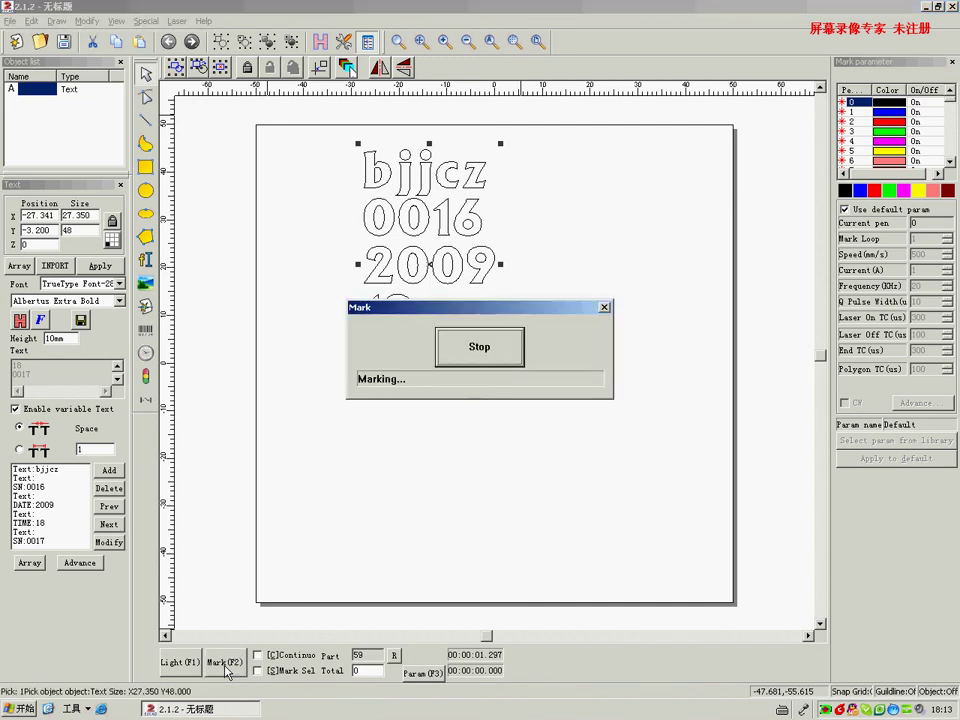
pyautogui.click(226, 665)
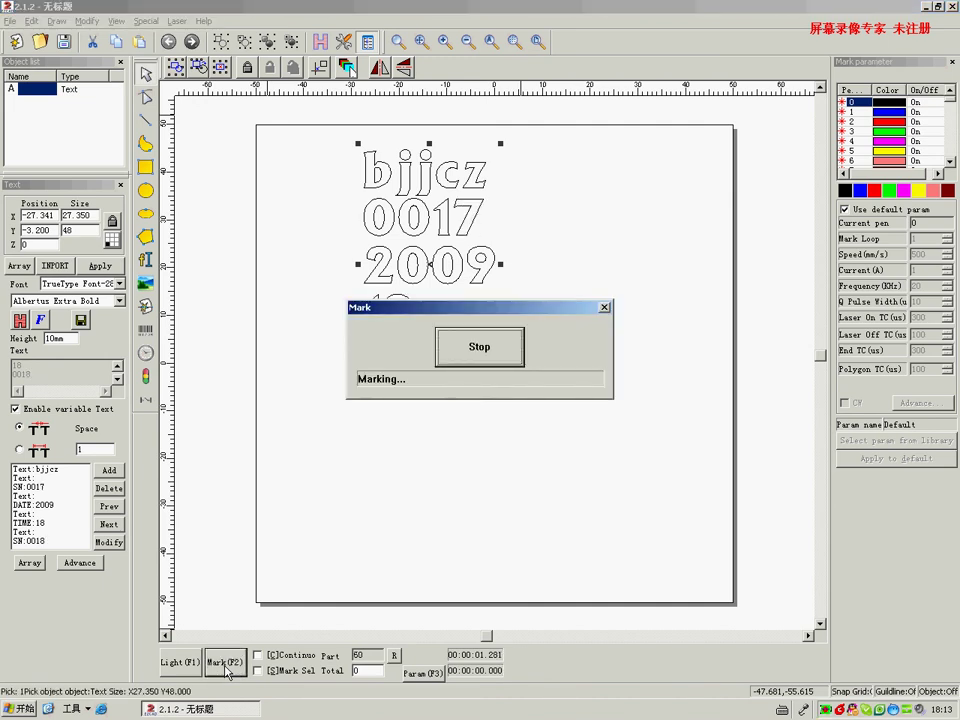
pyautogui.click(227, 672)
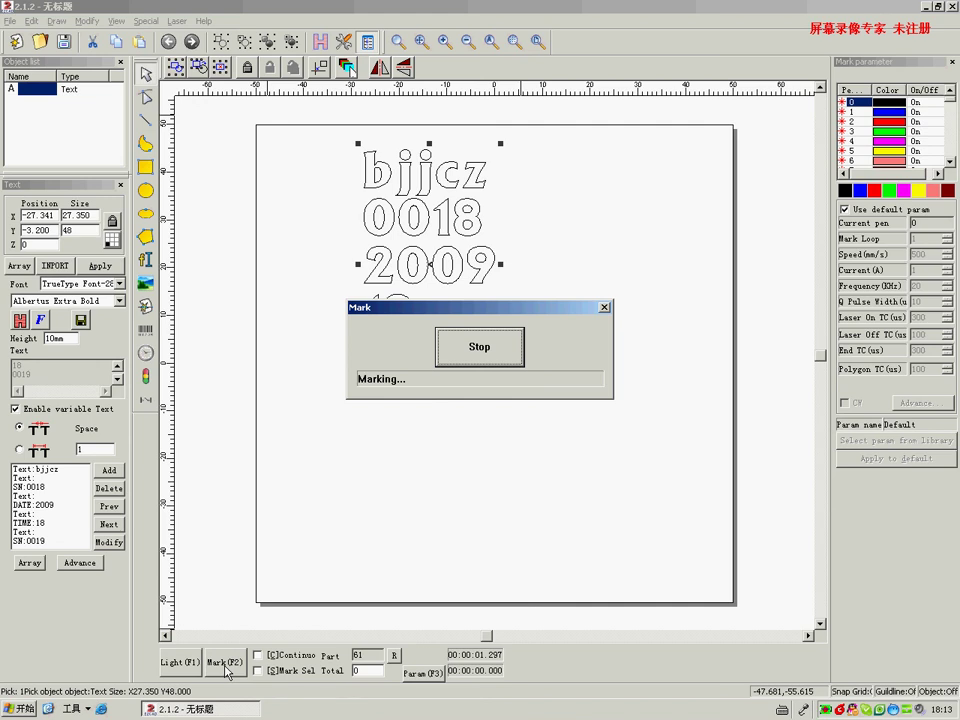
pyautogui.click(227, 666)
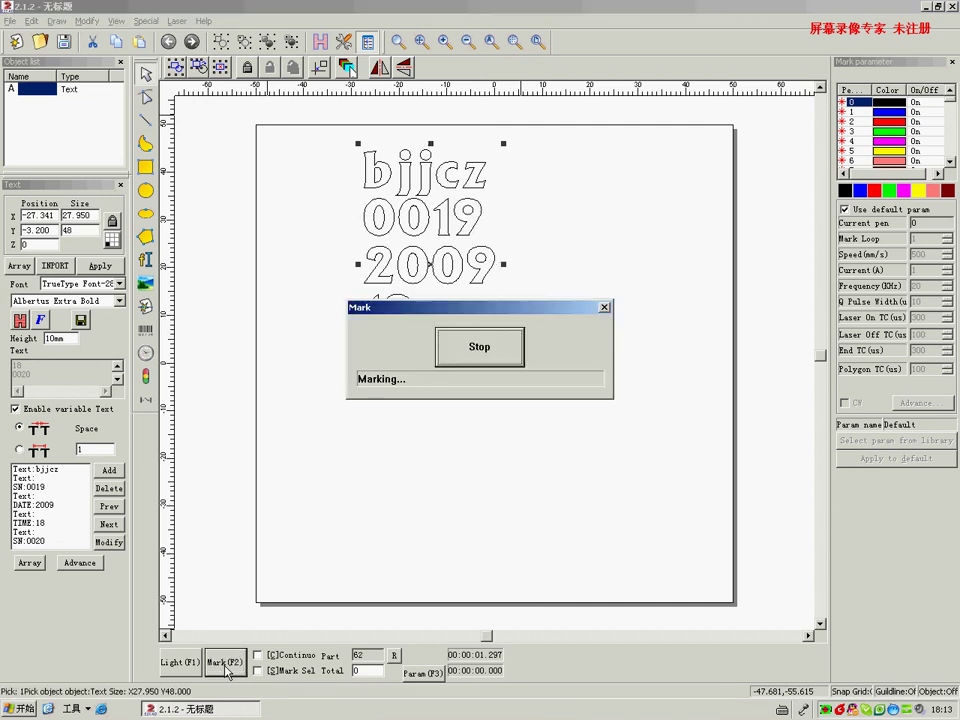
pyautogui.click(226, 665)
pyautogui.click(226, 666)
pyautogui.click(226, 666)
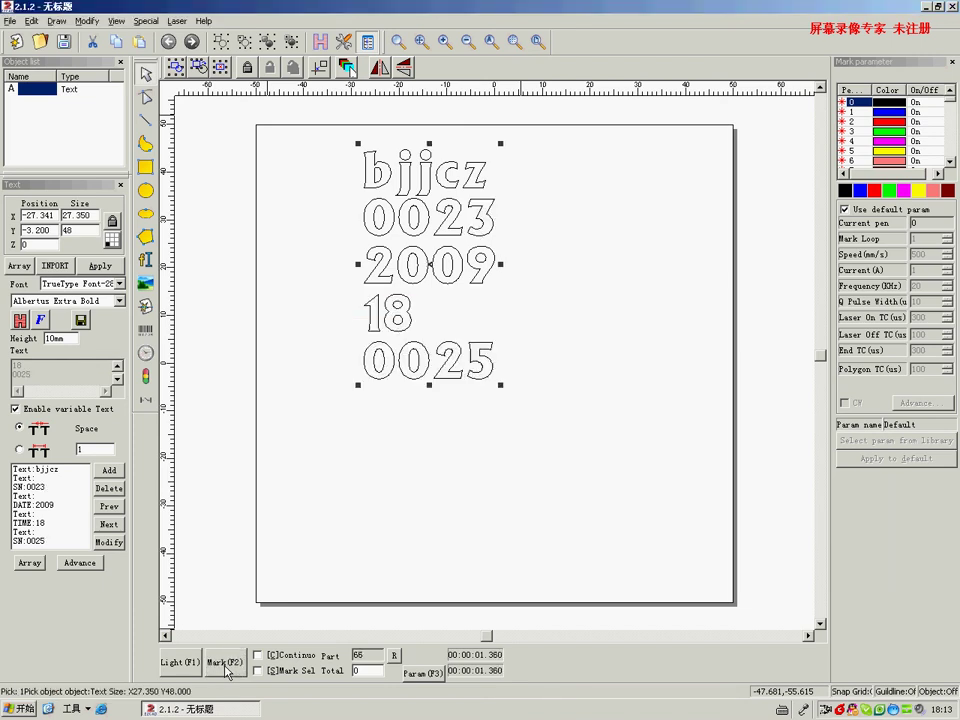